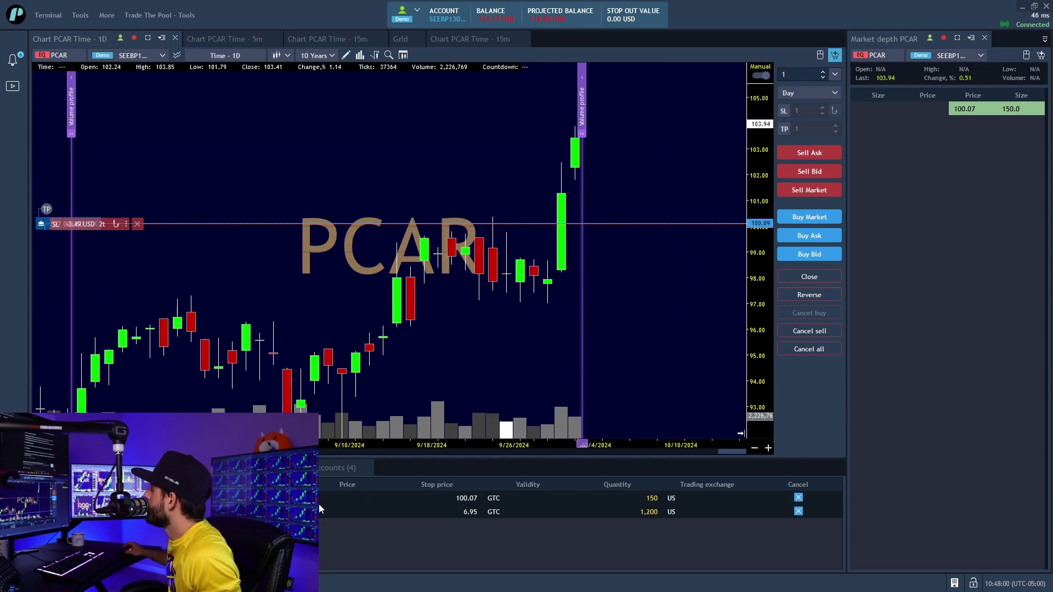
# Step: Load MSOS into the daily chart from the open positions and switch its price scale to automatic
pyautogui.click(575, 498)
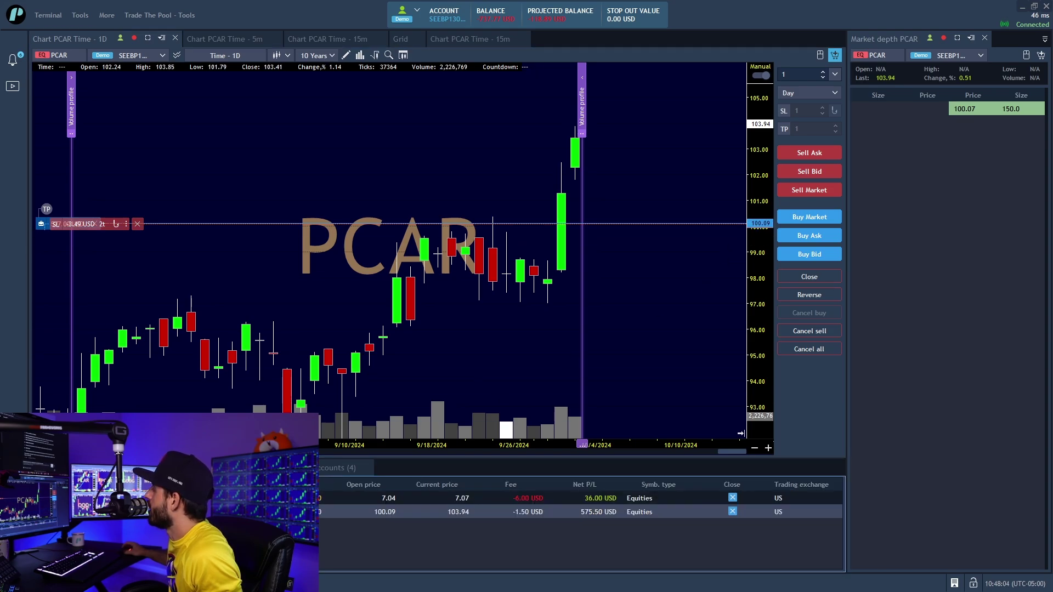
pyautogui.click(576, 498)
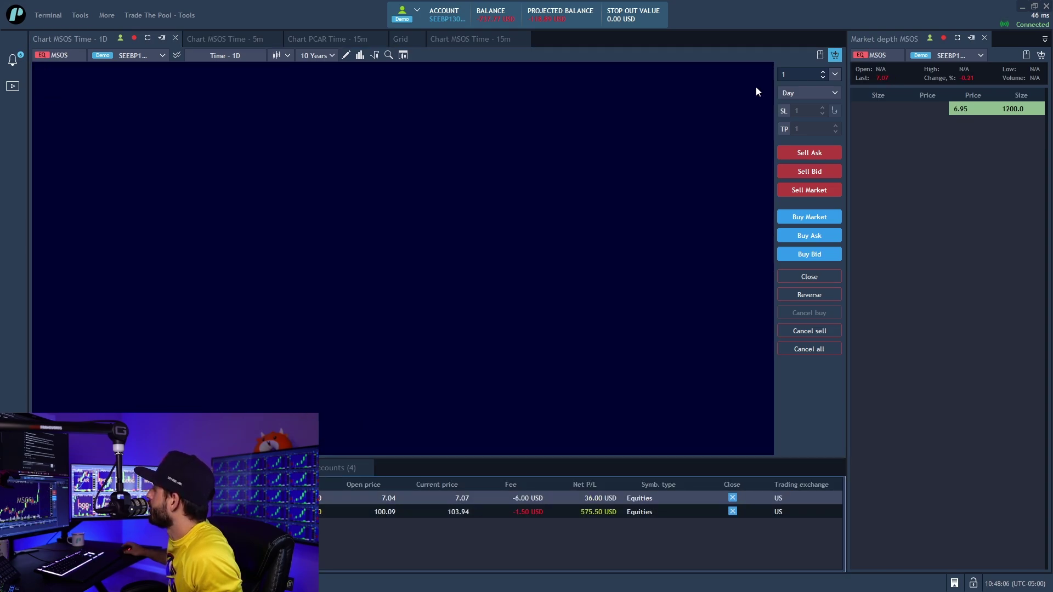
pyautogui.click(763, 77)
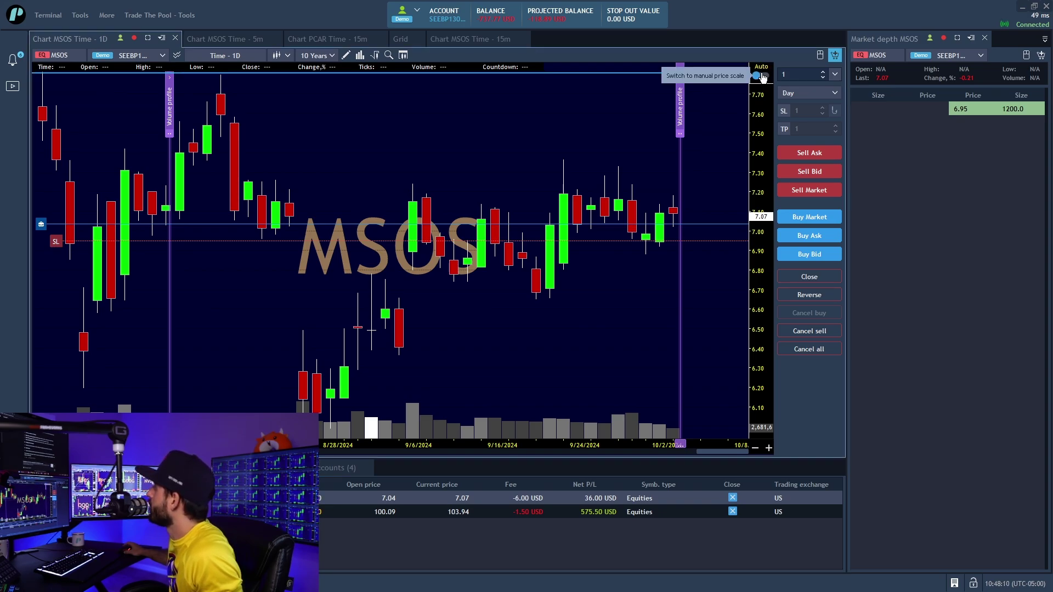
# Step: Review the price scale options and switch the MSOS chart to manual scaling
pyautogui.rightClick(767, 94)
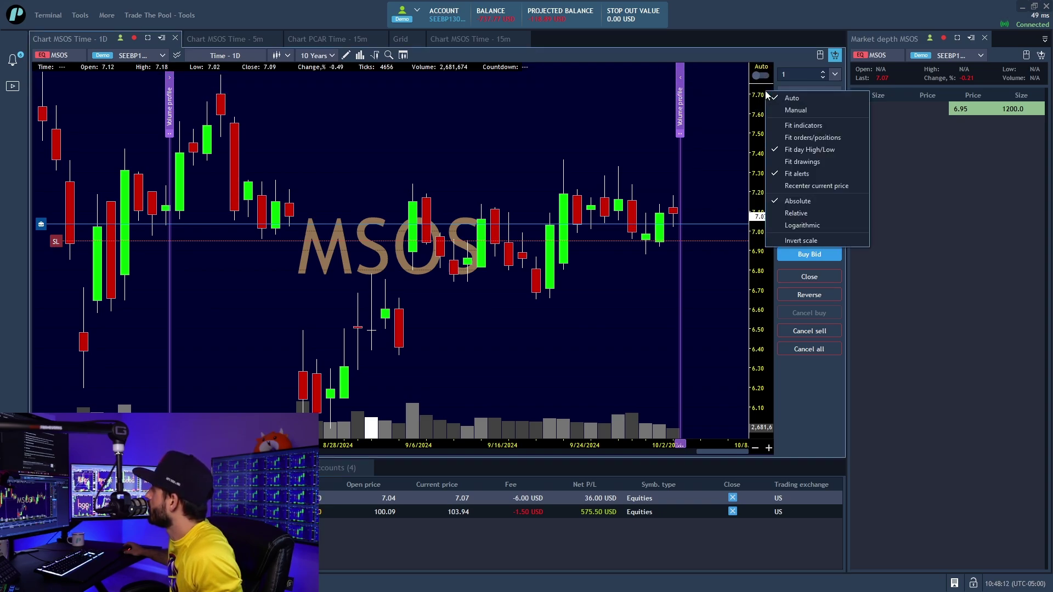
pyautogui.rightClick(766, 83)
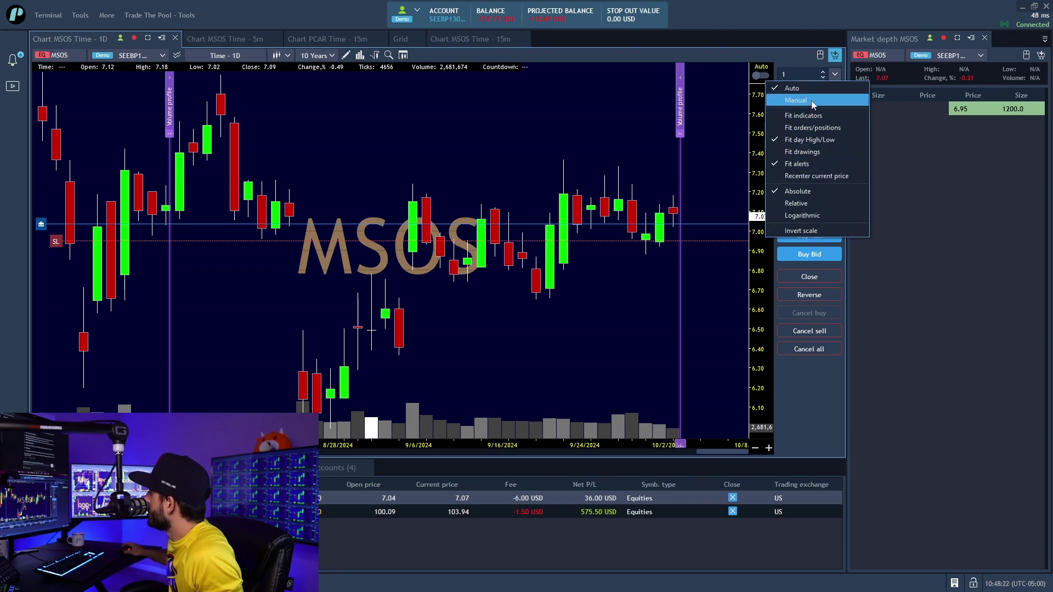
pyautogui.click(721, 116)
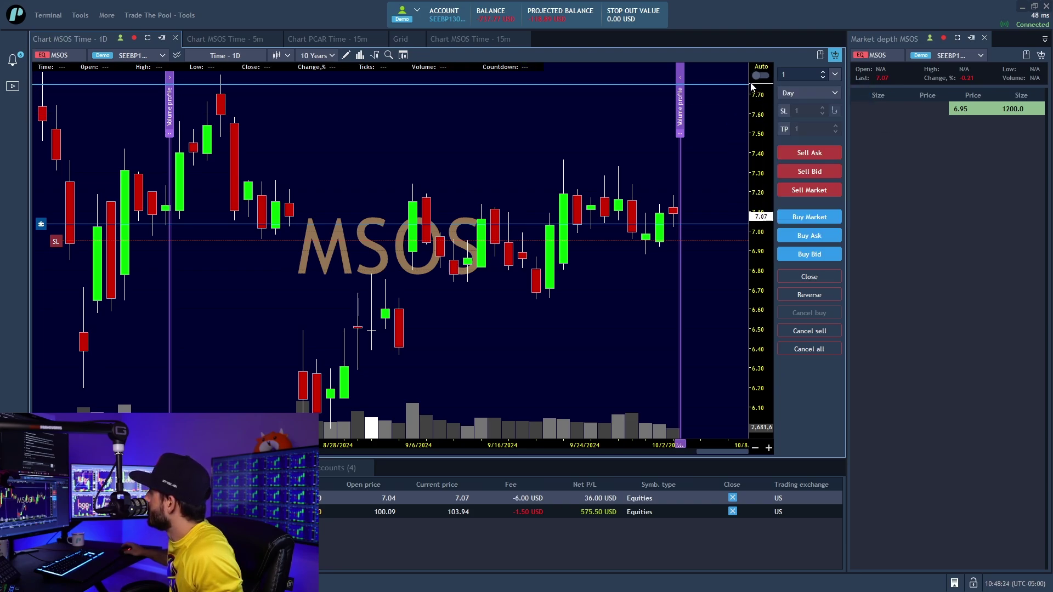
pyautogui.click(761, 75)
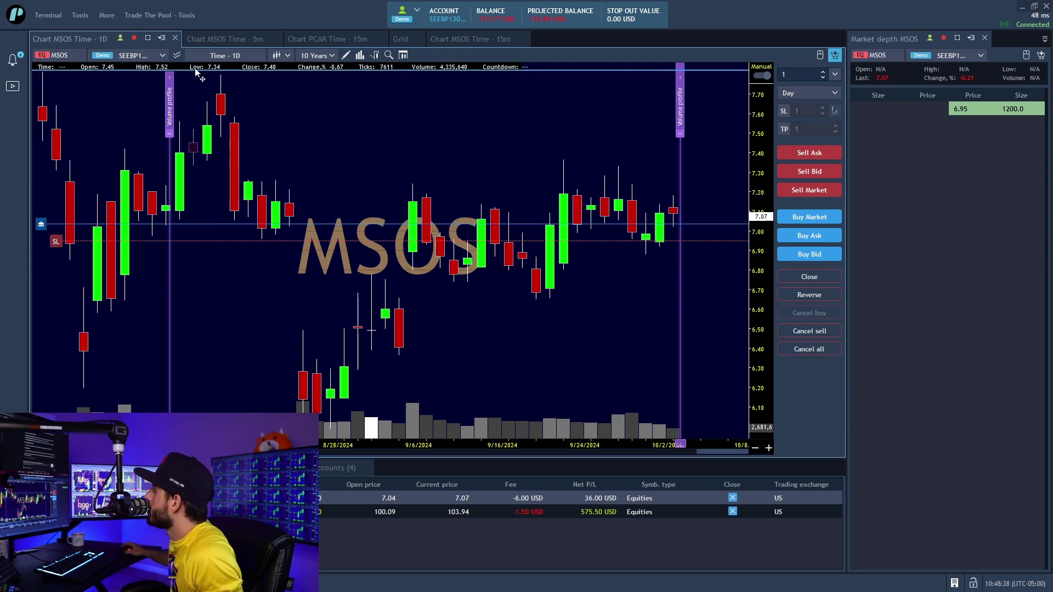
# Step: Switch the MSOS chart to the 15m time frame and compress its price scale until the stop-loss line fits
pyautogui.click(220, 61)
pyautogui.click(221, 89)
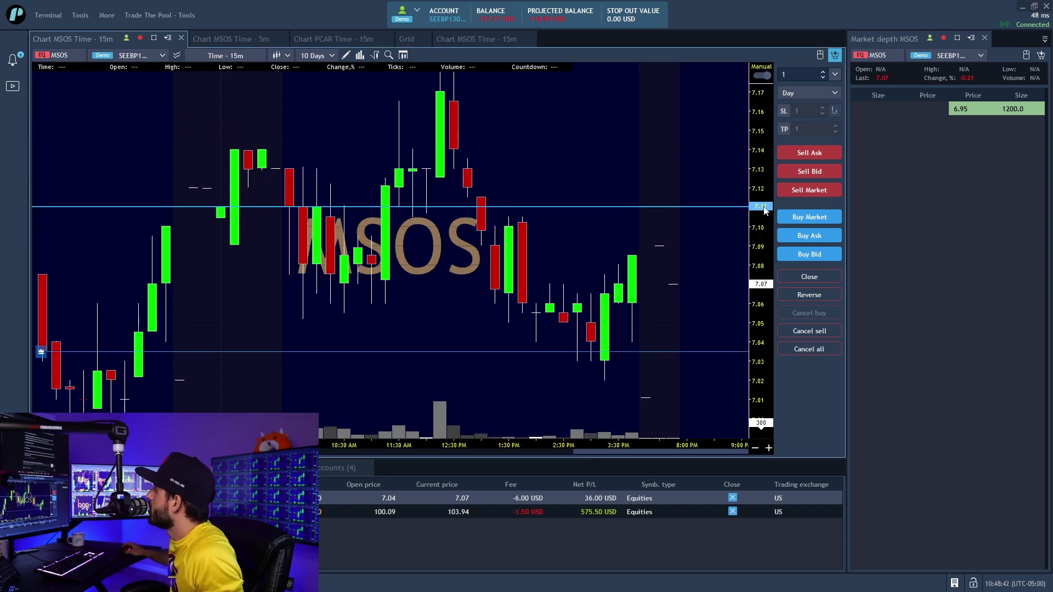
pyautogui.moveTo(762, 215); pyautogui.dragTo(761, 249)
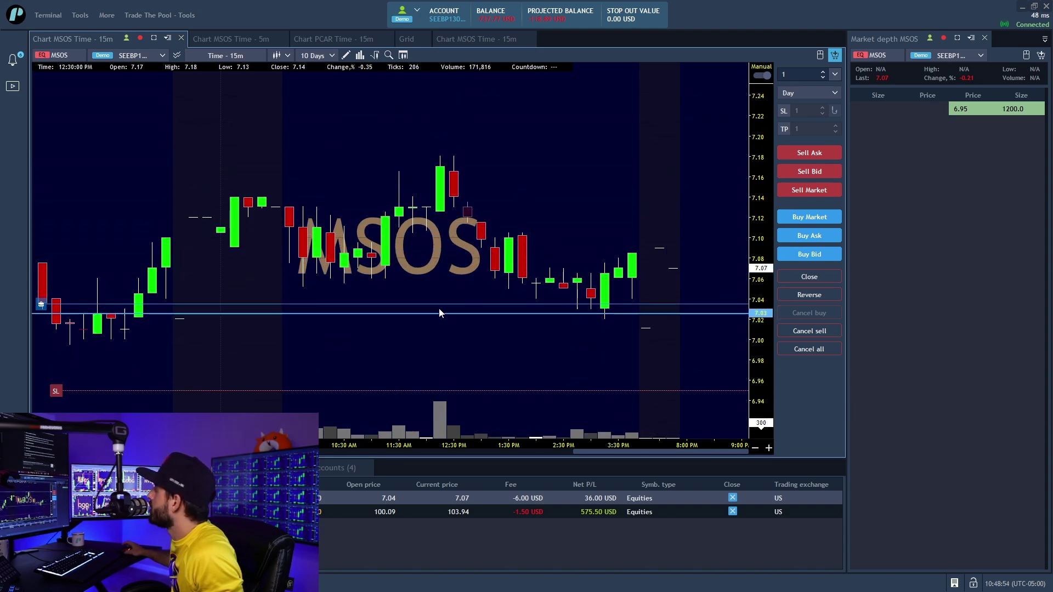
pyautogui.moveTo(600, 224); pyautogui.dragTo(188, 258)
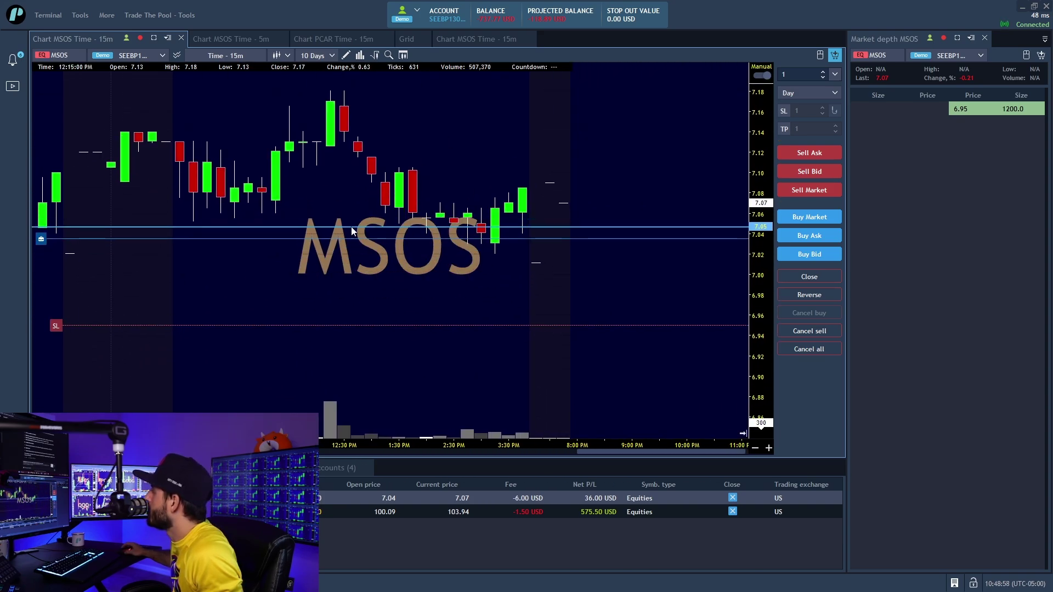
# Step: Return the 15m chart's price scale to automatic and refresh the chart to reset its view
pyautogui.click(761, 75)
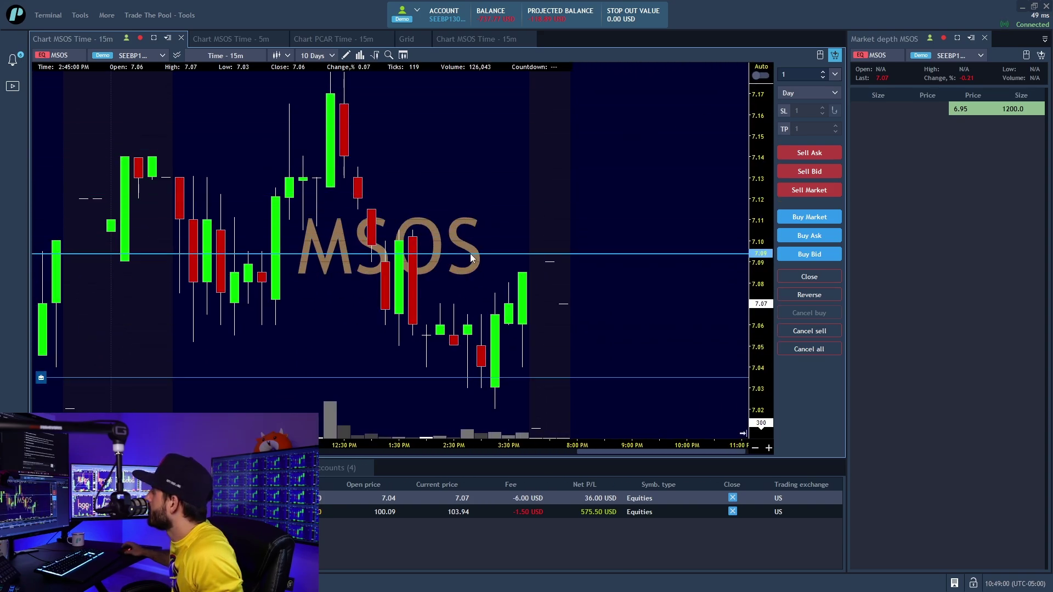
pyautogui.moveTo(470, 254); pyautogui.dragTo(499, 260)
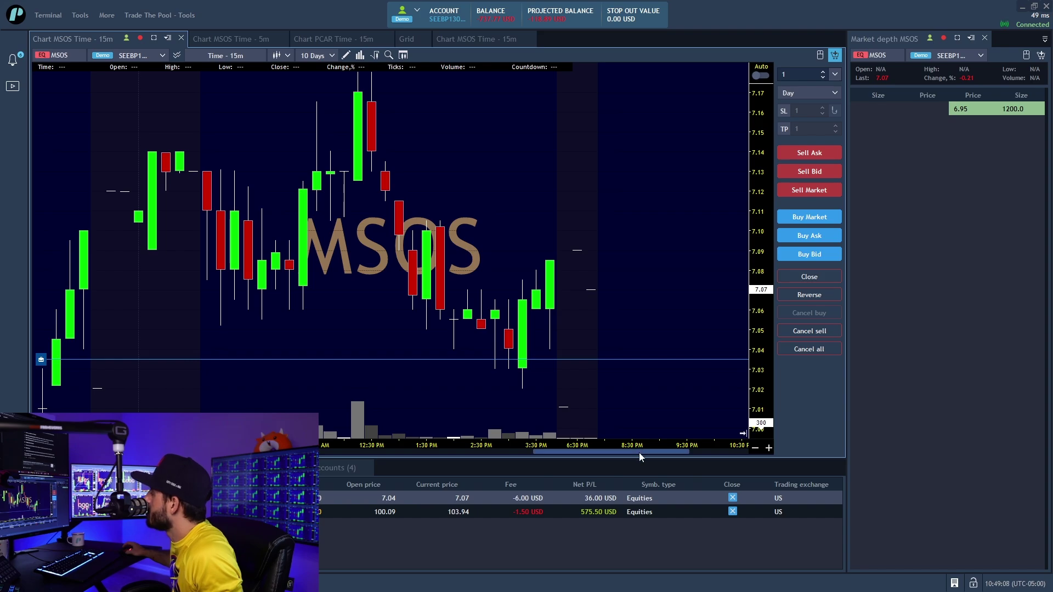
pyautogui.moveTo(640, 453); pyautogui.dragTo(720, 459)
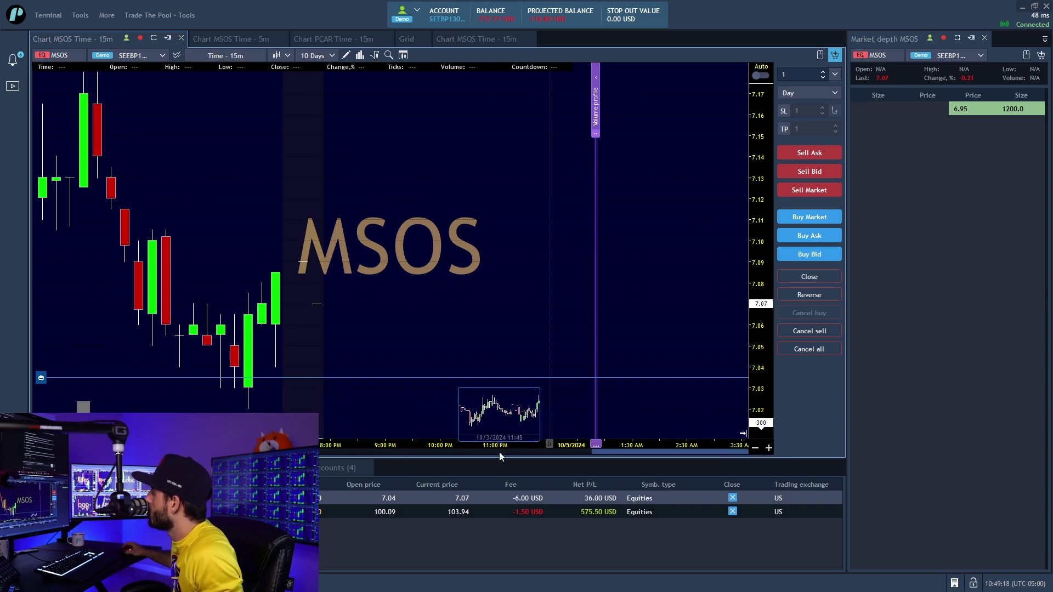
pyautogui.click(439, 452)
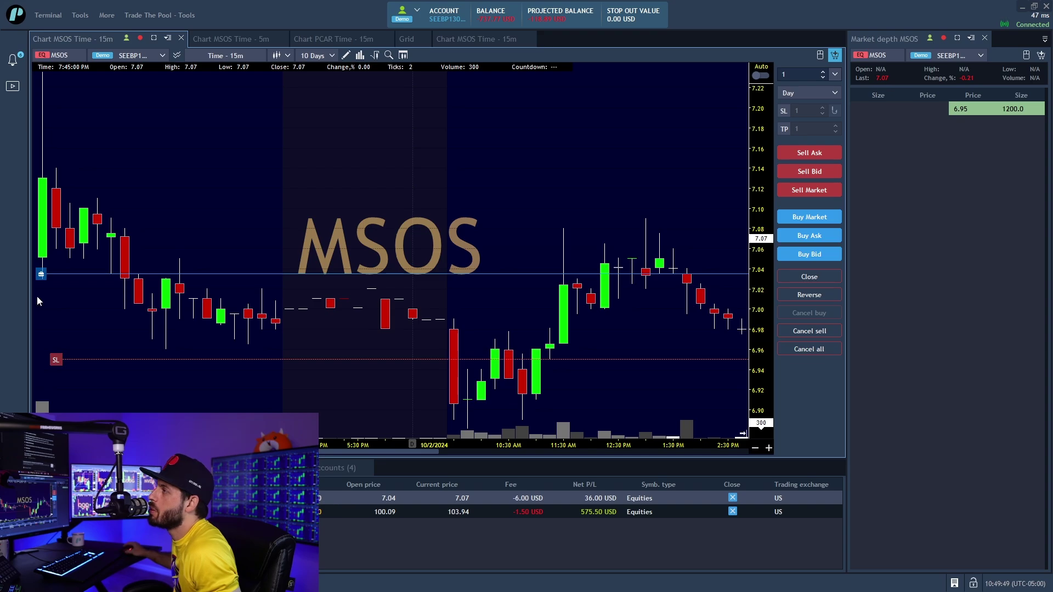
pyautogui.rightClick(607, 223)
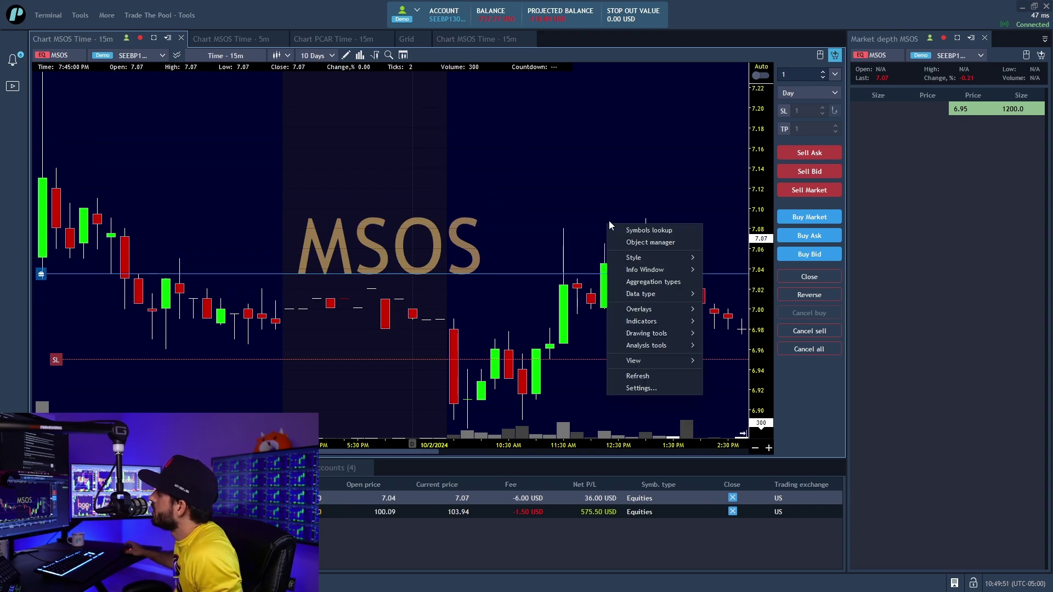
pyautogui.click(654, 377)
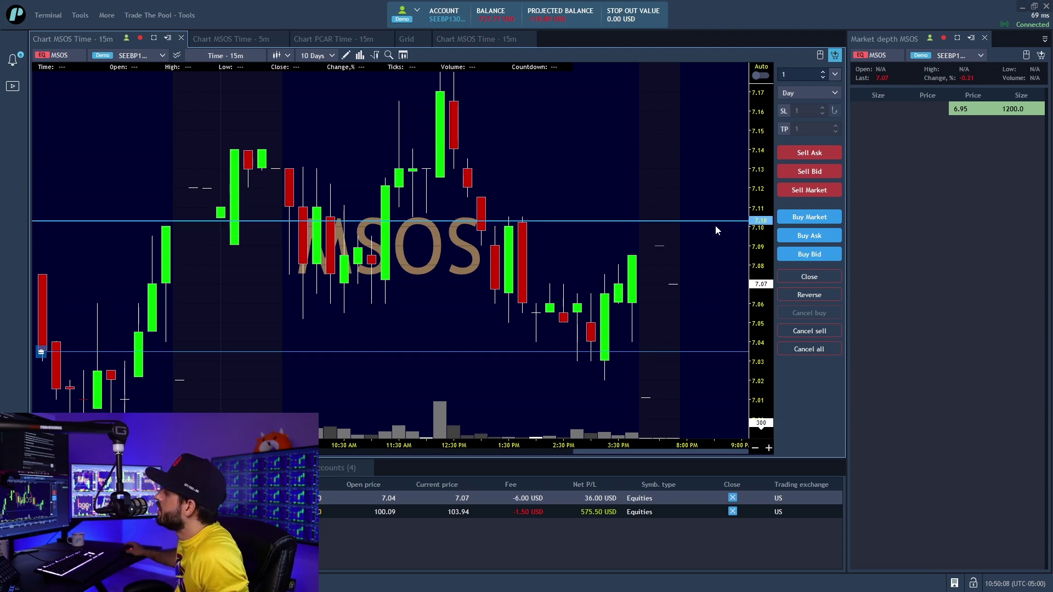
# Step: Enable the previous close and day high/low lines on the MSOS chart
pyautogui.rightClick(351, 294)
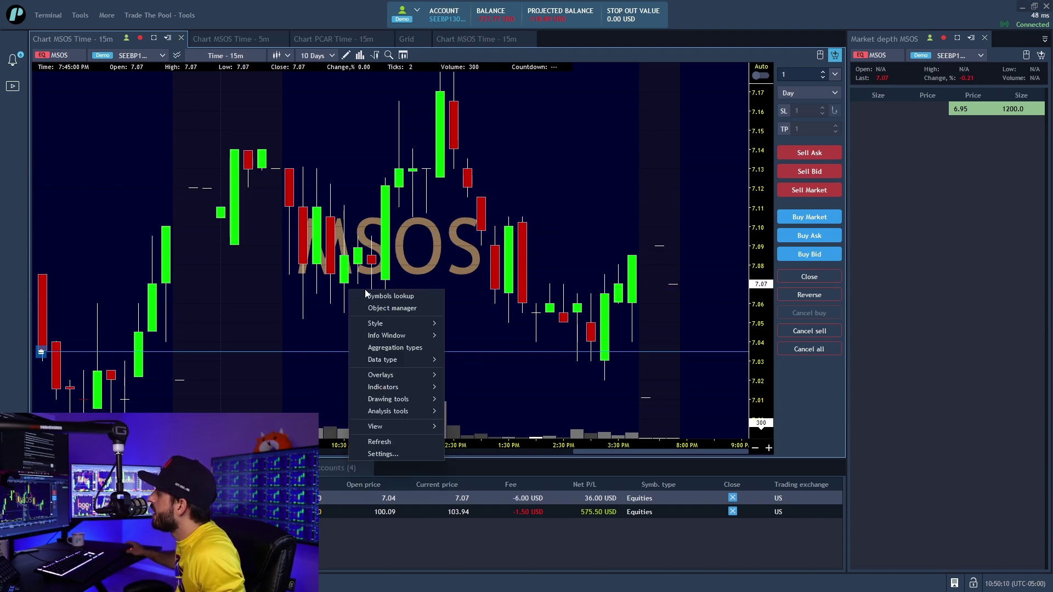
pyautogui.moveTo(421, 340)
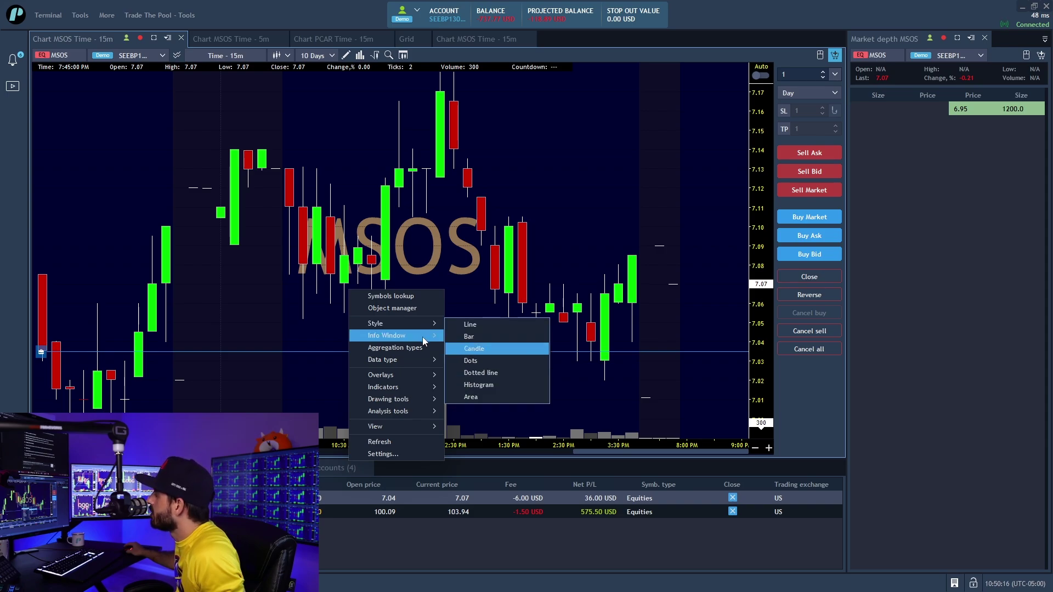
pyautogui.moveTo(419, 360)
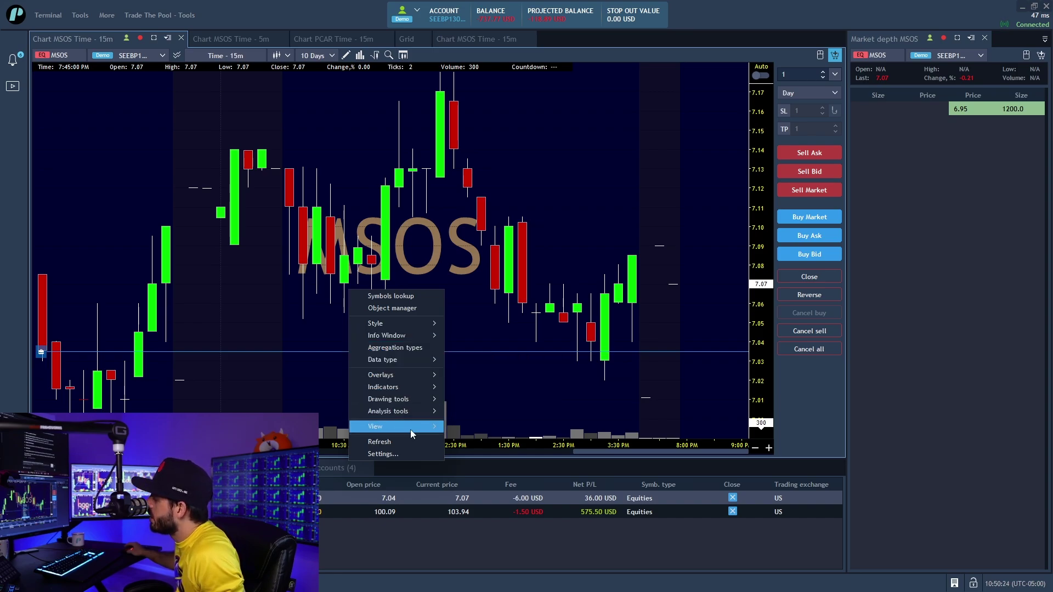
pyautogui.moveTo(410, 429)
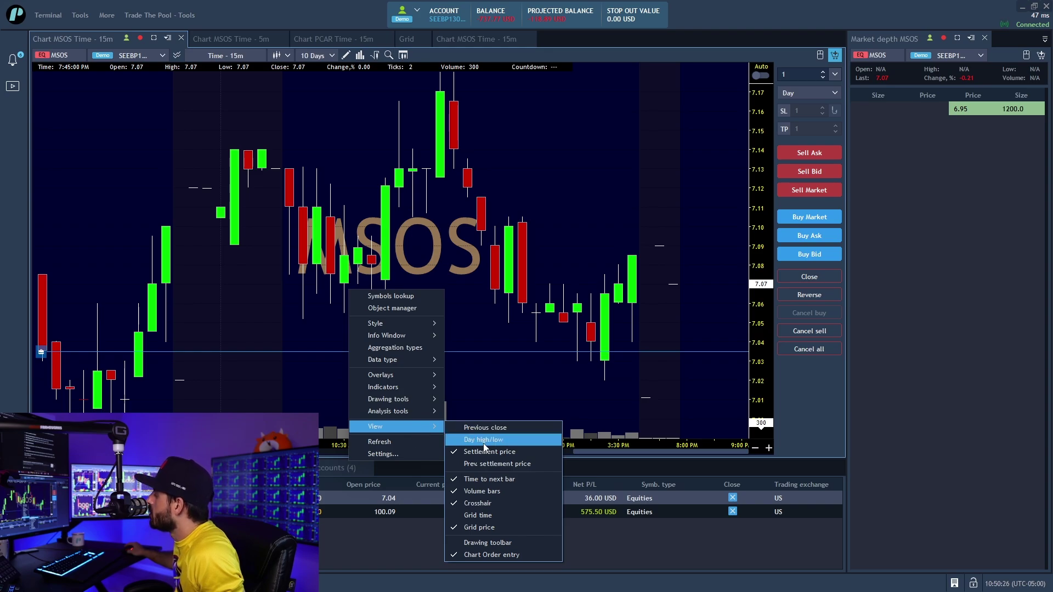
pyautogui.click(516, 430)
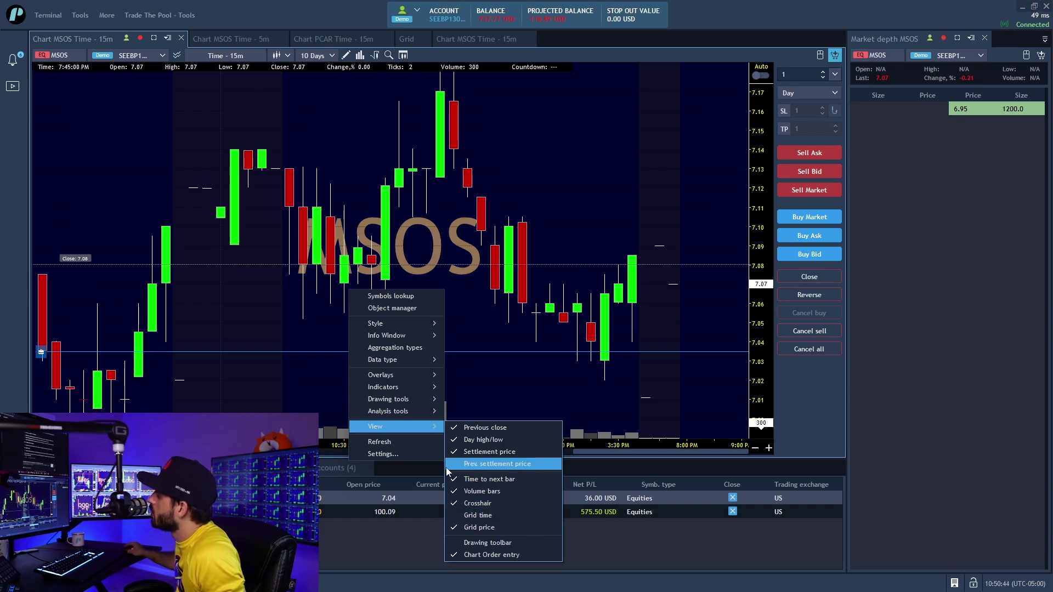
pyautogui.click(531, 247)
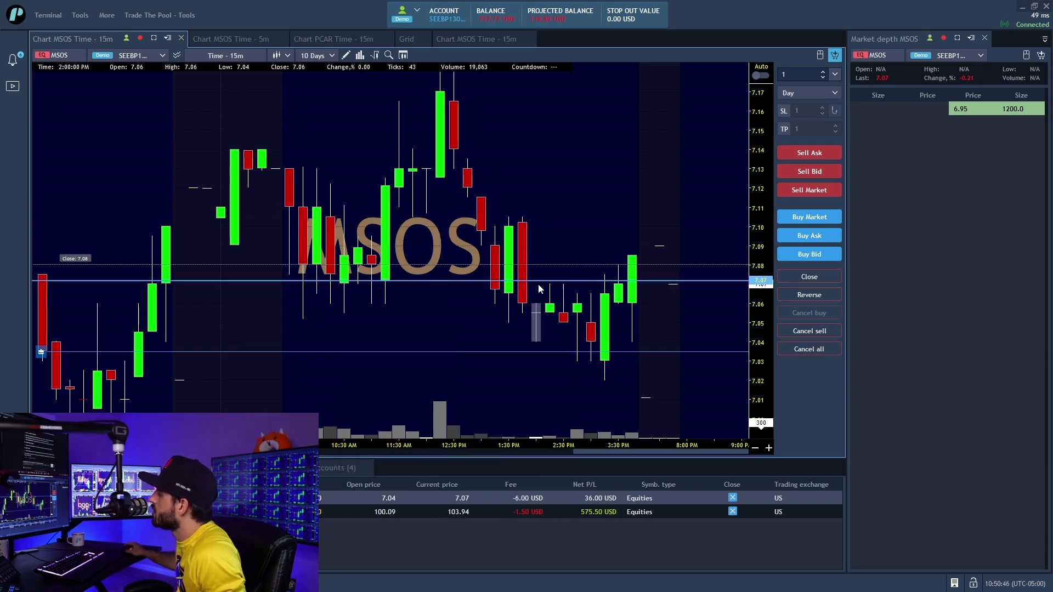
# Step: Open the chart settings and examine the data style, view and price scale options
pyautogui.rightClick(341, 142)
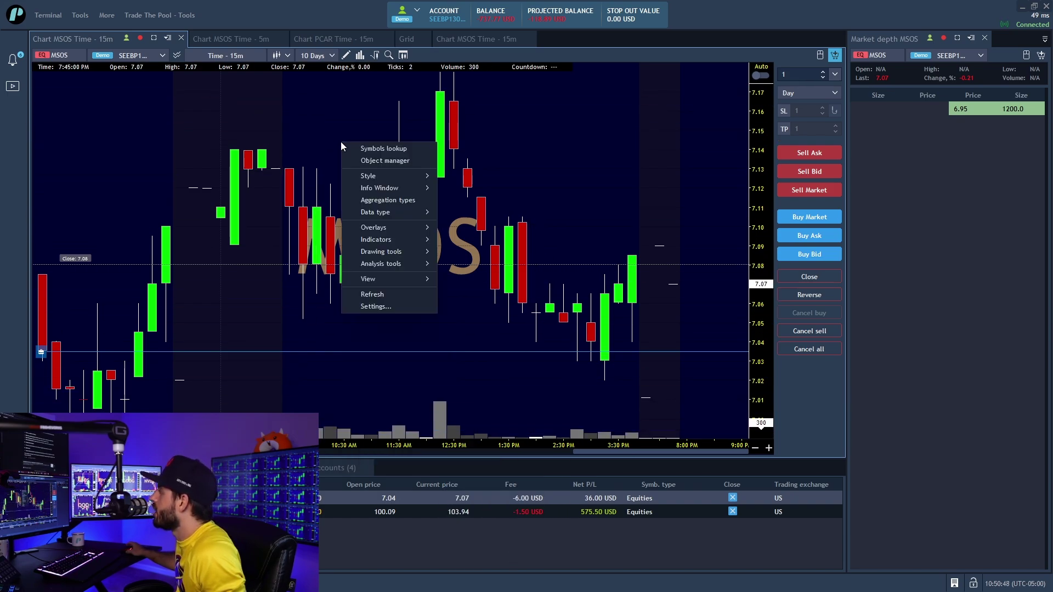
pyautogui.click(385, 311)
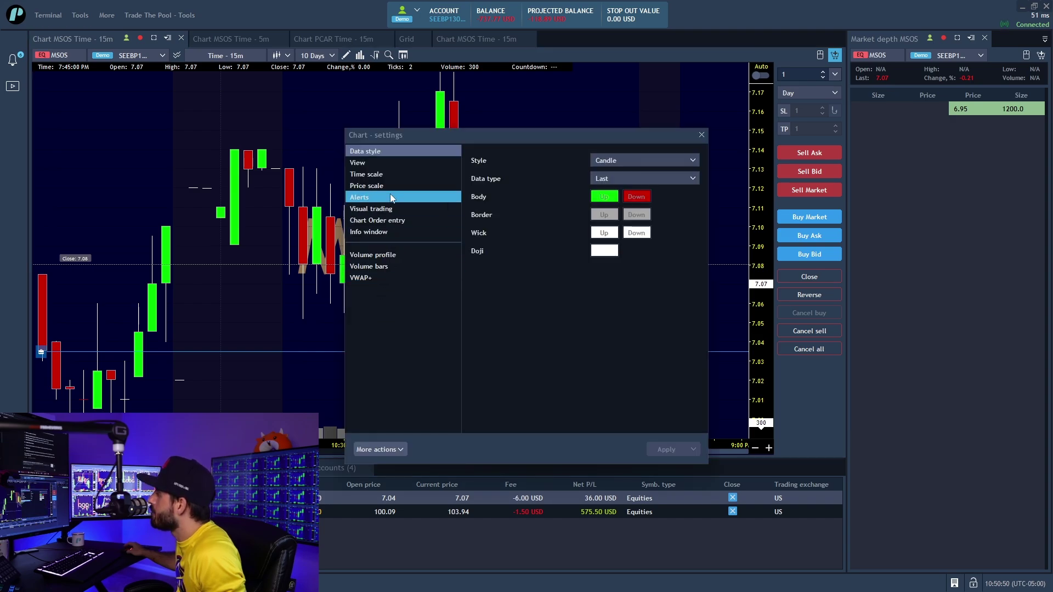
pyautogui.click(401, 166)
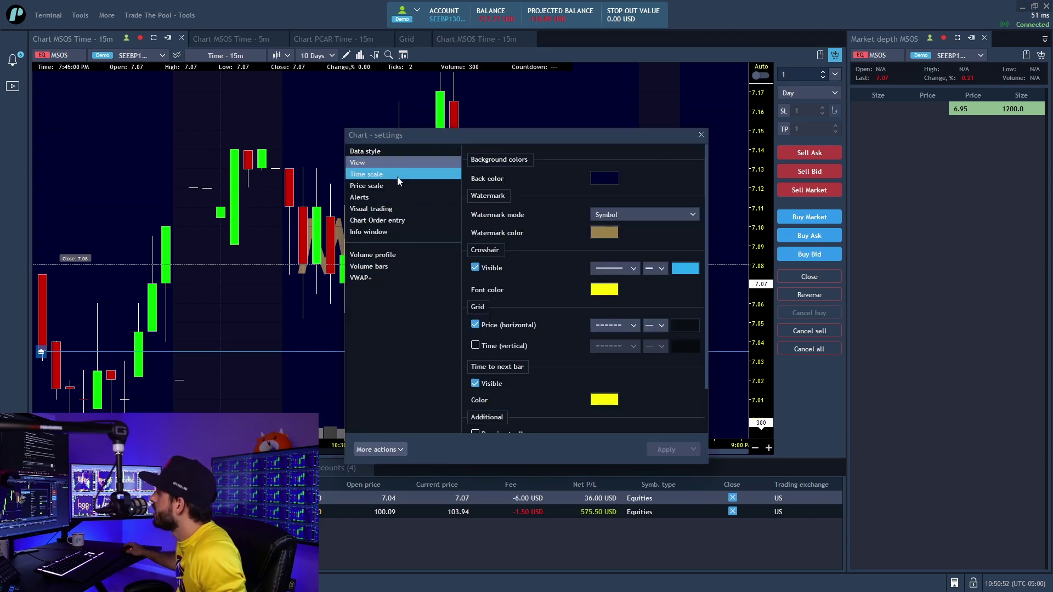
pyautogui.click(396, 180)
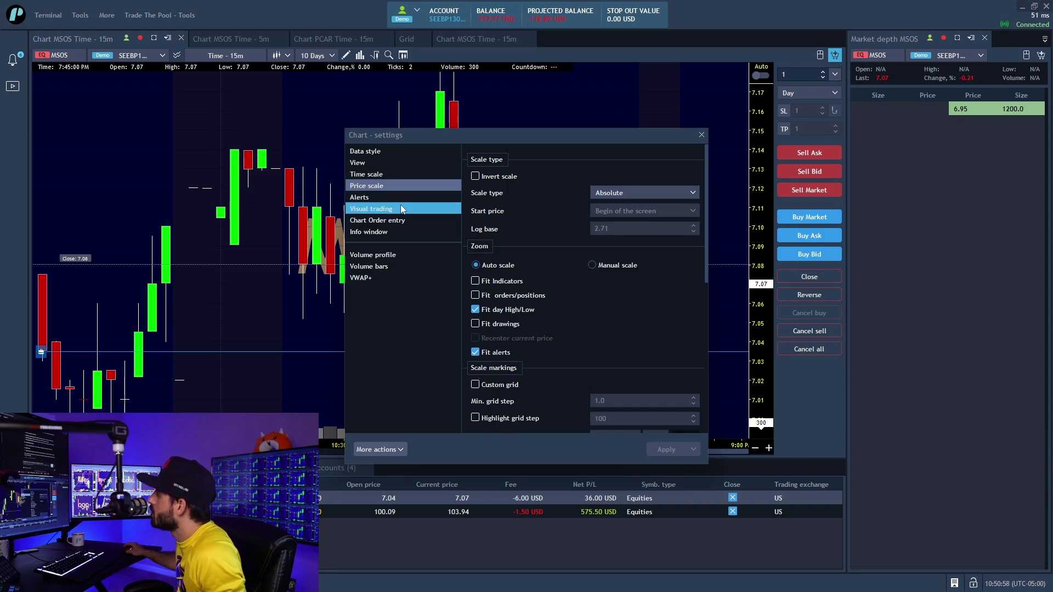
pyautogui.click(401, 152)
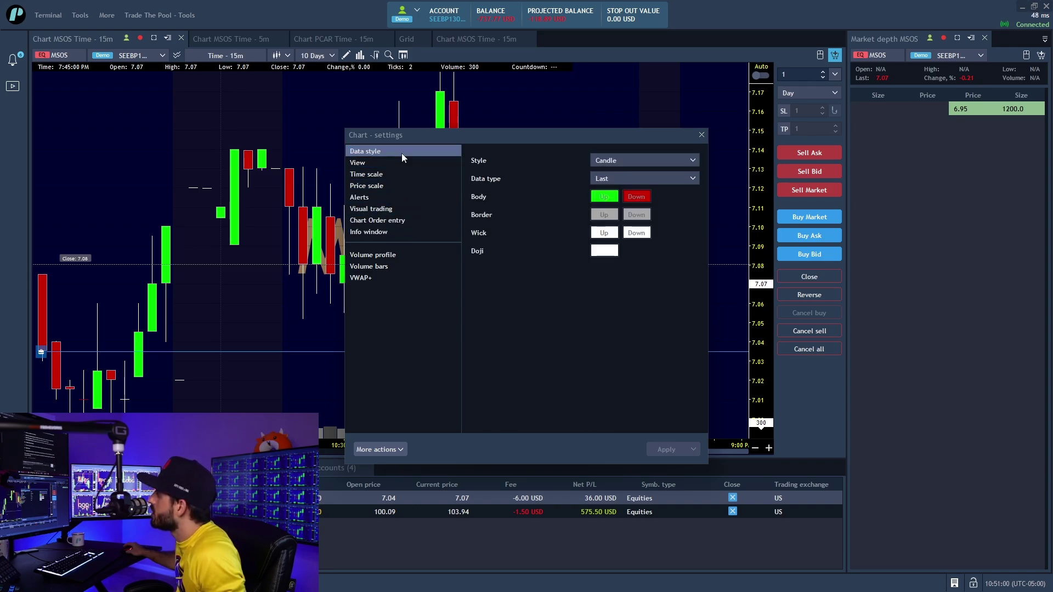
pyautogui.click(404, 164)
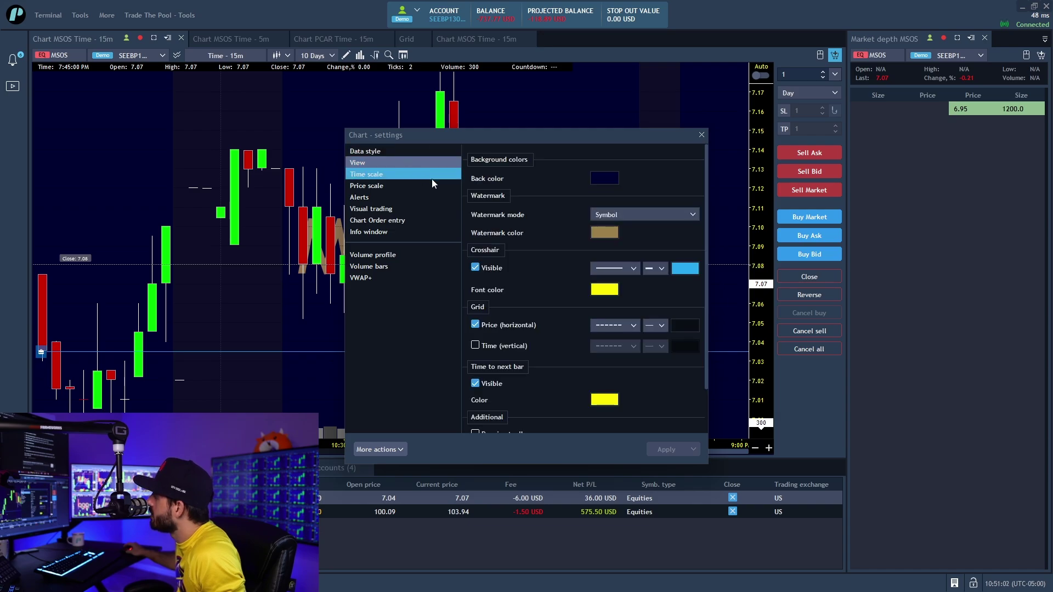
pyautogui.scroll(-1, 576, 274)
pyautogui.scroll(1, 566, 279)
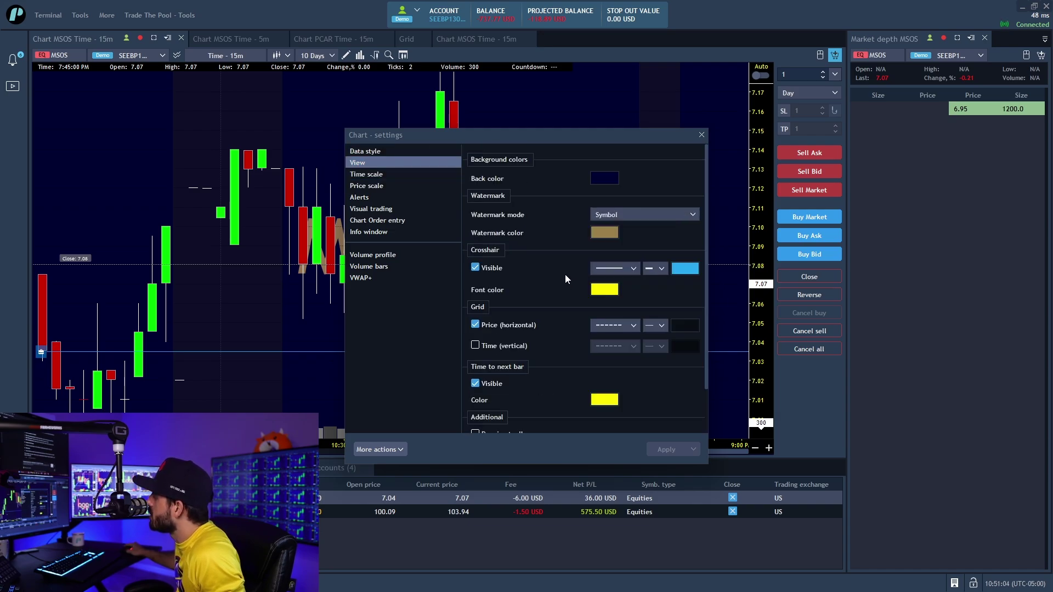
# Step: Enable "Holes in the history" in the time scale settings and check the options for saving or resetting defaults
pyautogui.click(392, 176)
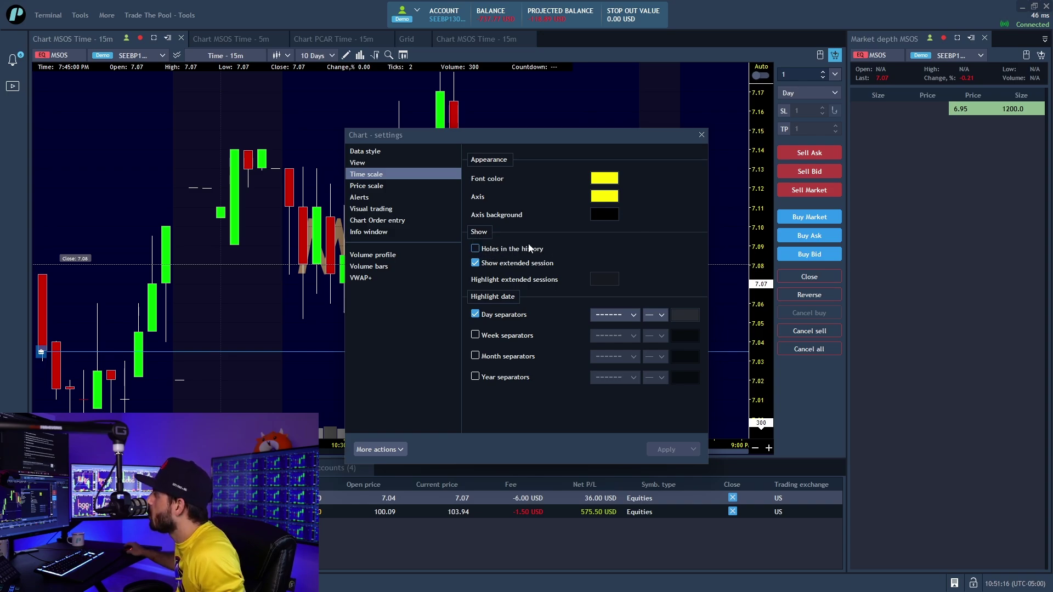
pyautogui.click(477, 250)
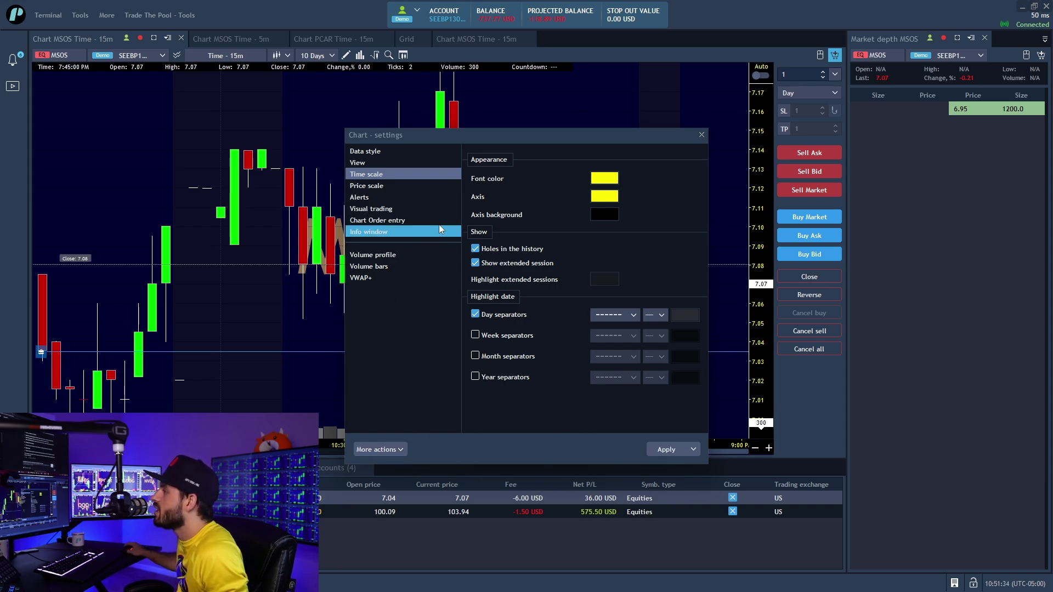
pyautogui.click(403, 449)
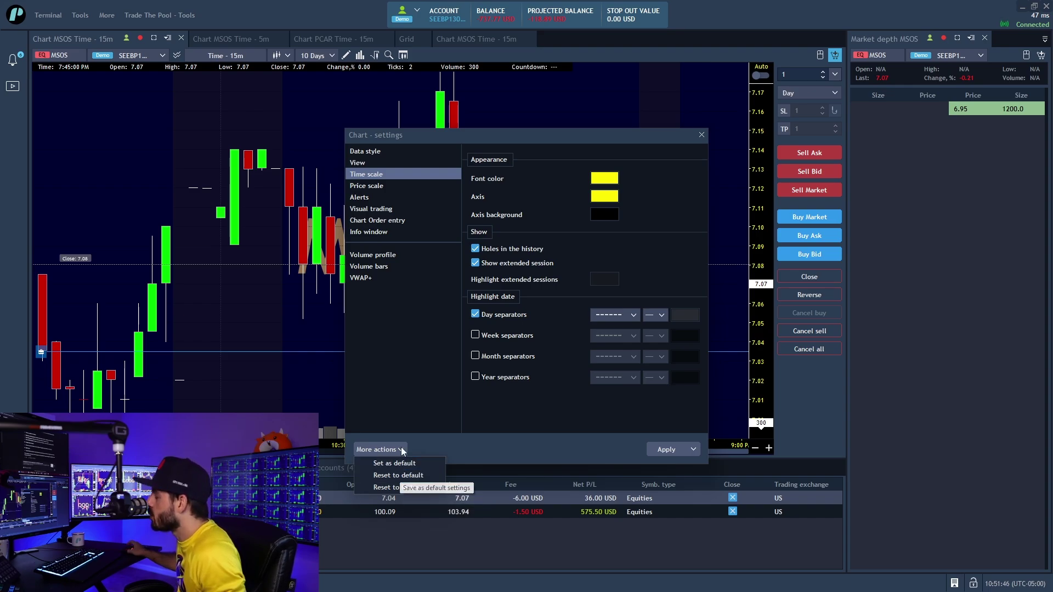
pyautogui.click(496, 407)
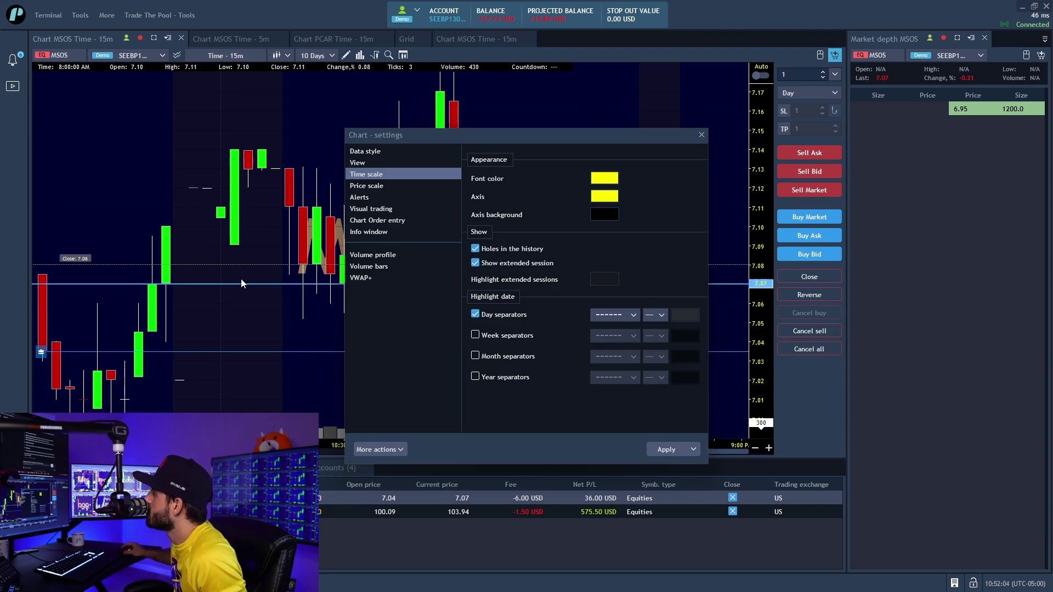
# Step: Set the chart's back color to white in the view settings and apply the change
pyautogui.click(374, 154)
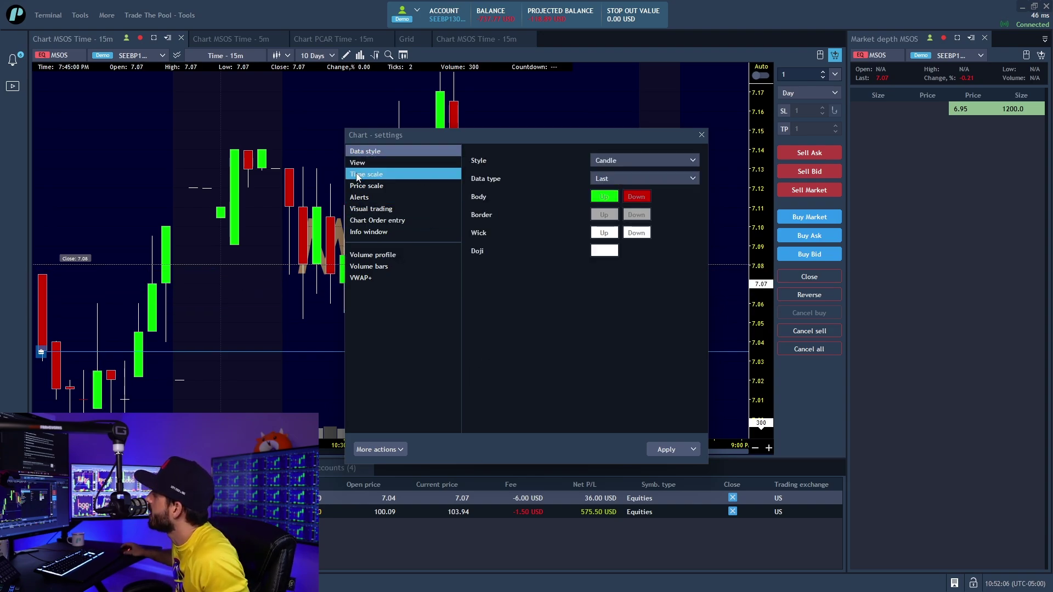
pyautogui.click(362, 164)
pyautogui.moveTo(537, 136); pyautogui.dragTo(281, 142)
pyautogui.click(351, 186)
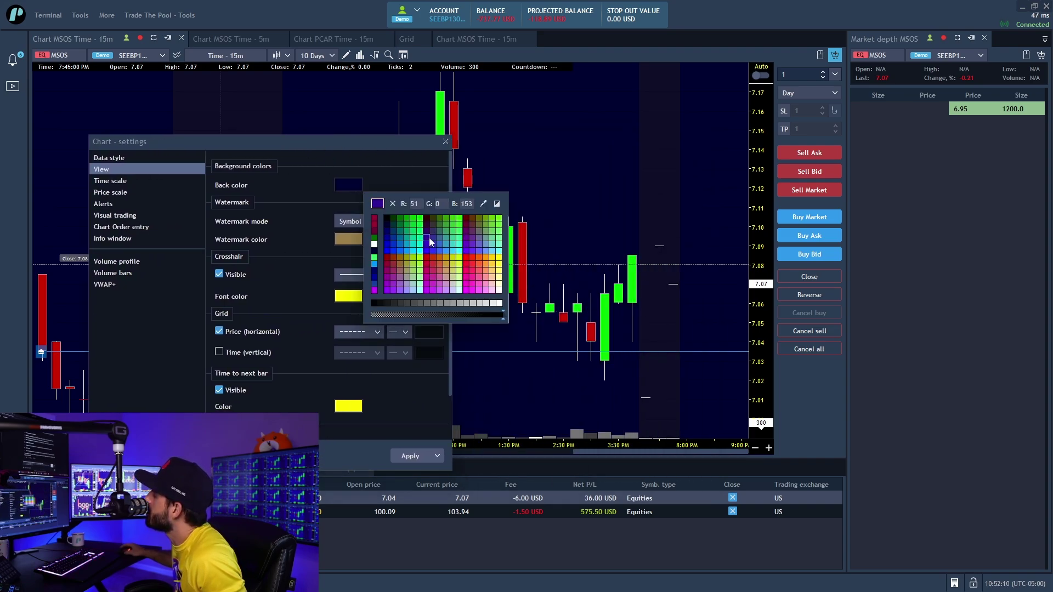
pyautogui.click(375, 245)
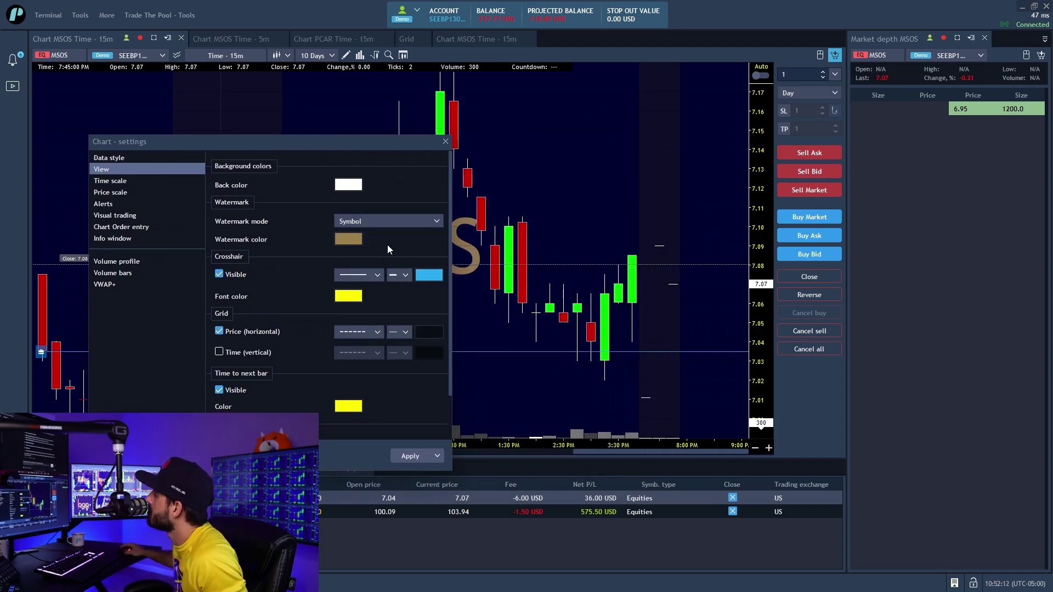
pyautogui.click(405, 454)
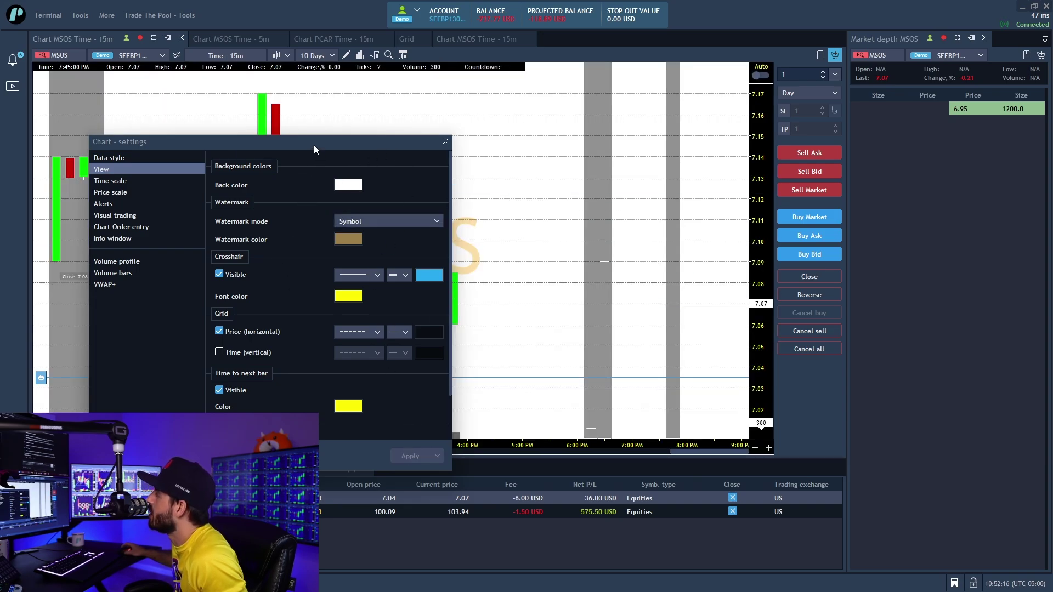
# Step: Return the chart's back color to dark navy blue and apply it
pyautogui.moveTo(313, 145); pyautogui.dragTo(296, 93)
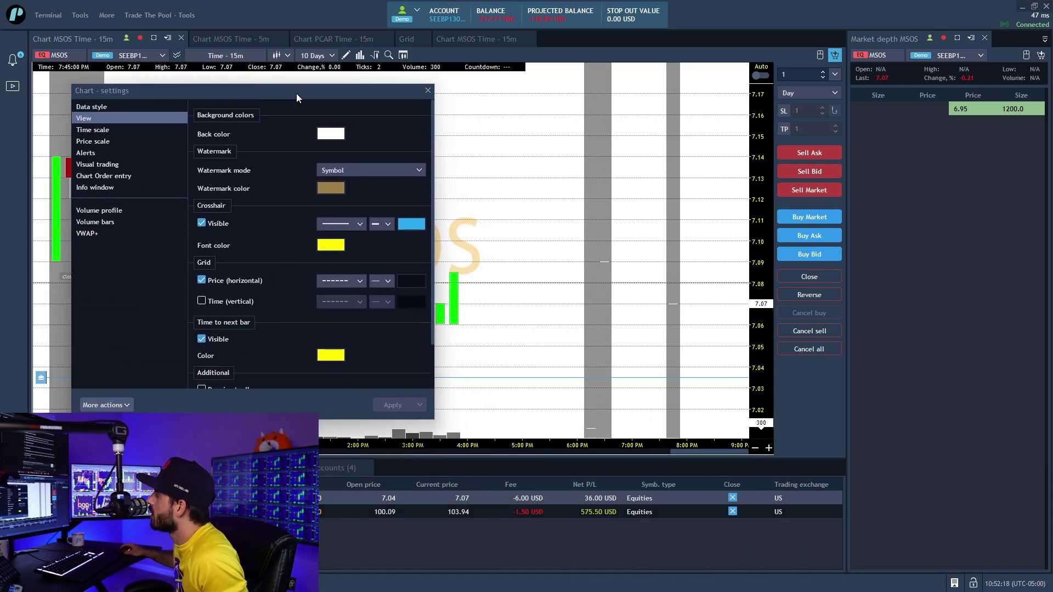
pyautogui.click(331, 134)
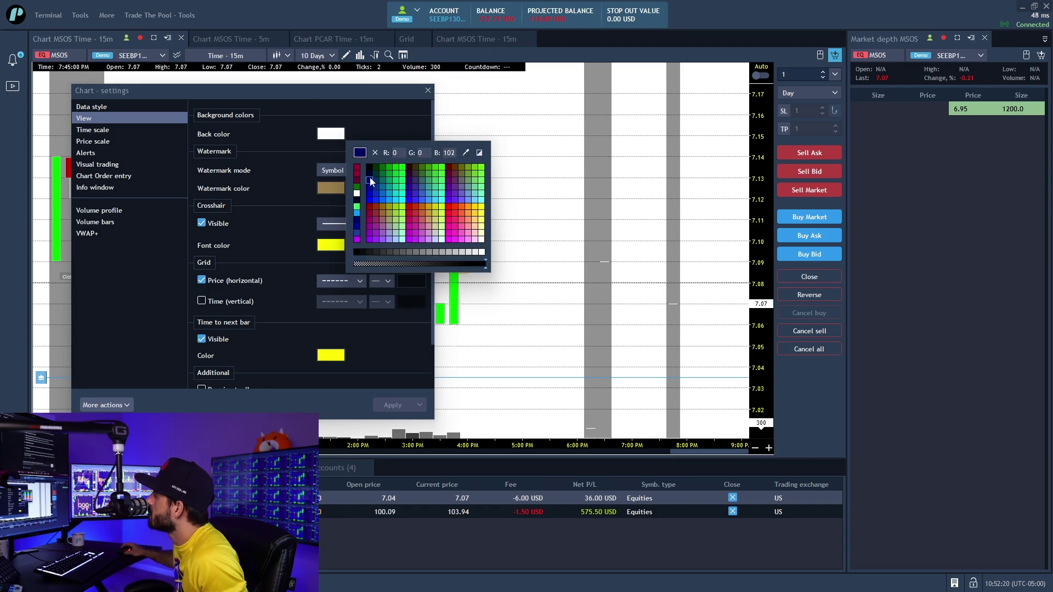
pyautogui.click(370, 178)
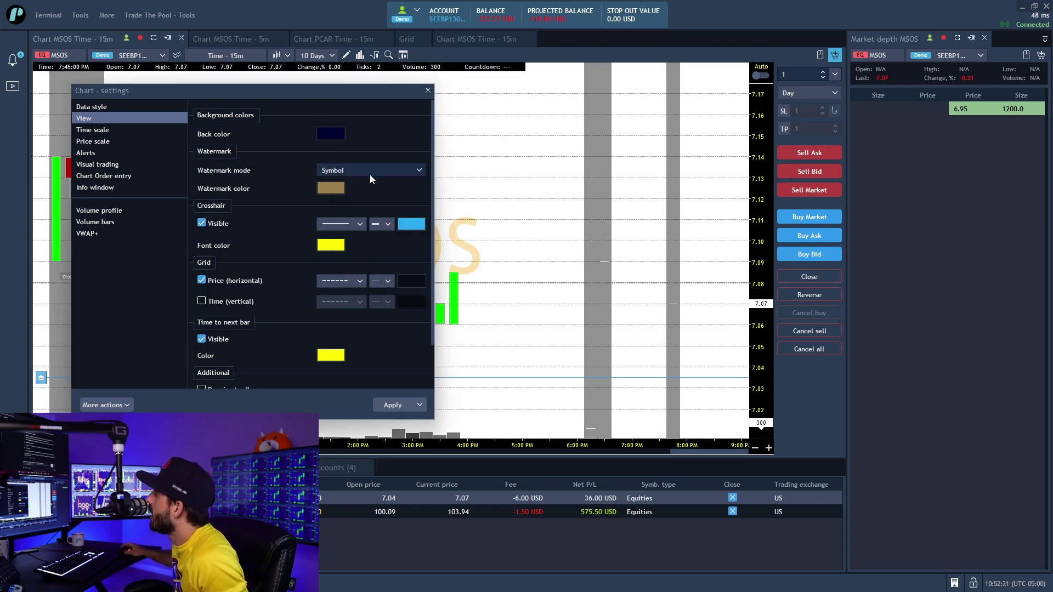
pyautogui.click(393, 406)
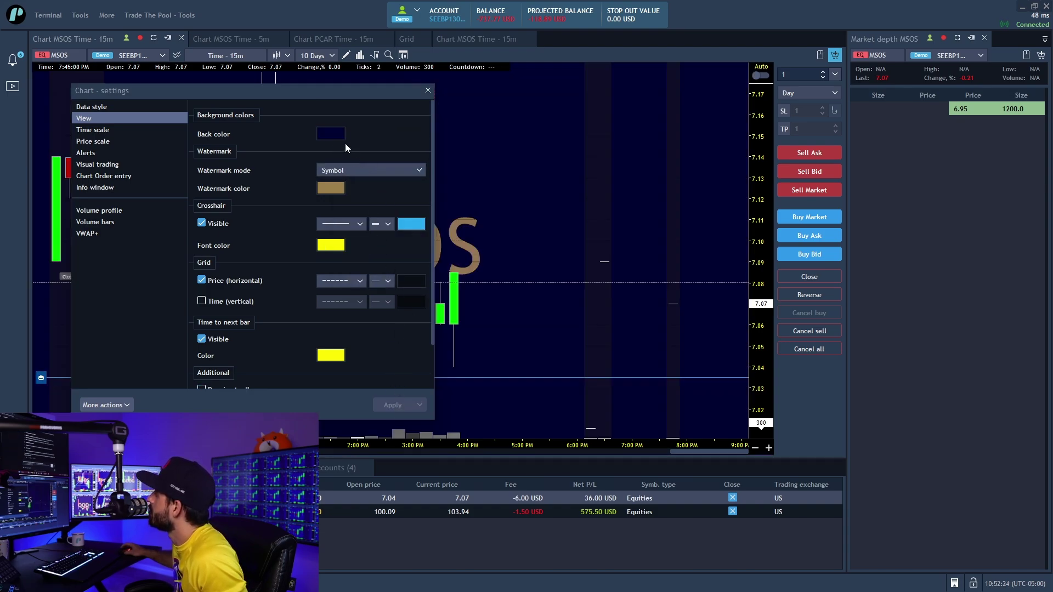
# Step: Try a black back color on the chart and return it to dark navy blue, applying each change
pyautogui.click(329, 134)
pyautogui.click(371, 167)
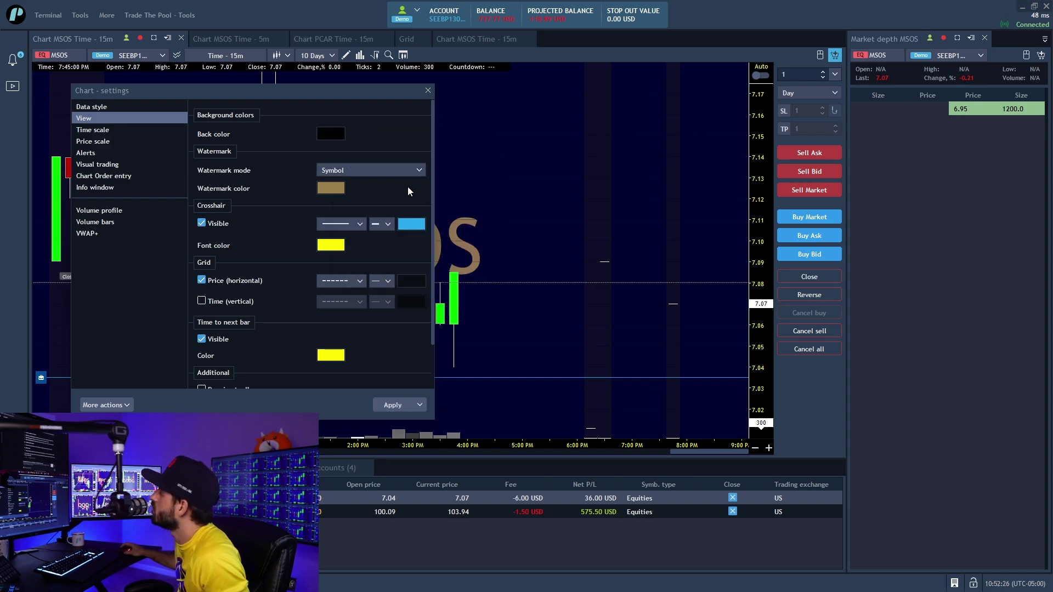
pyautogui.click(400, 406)
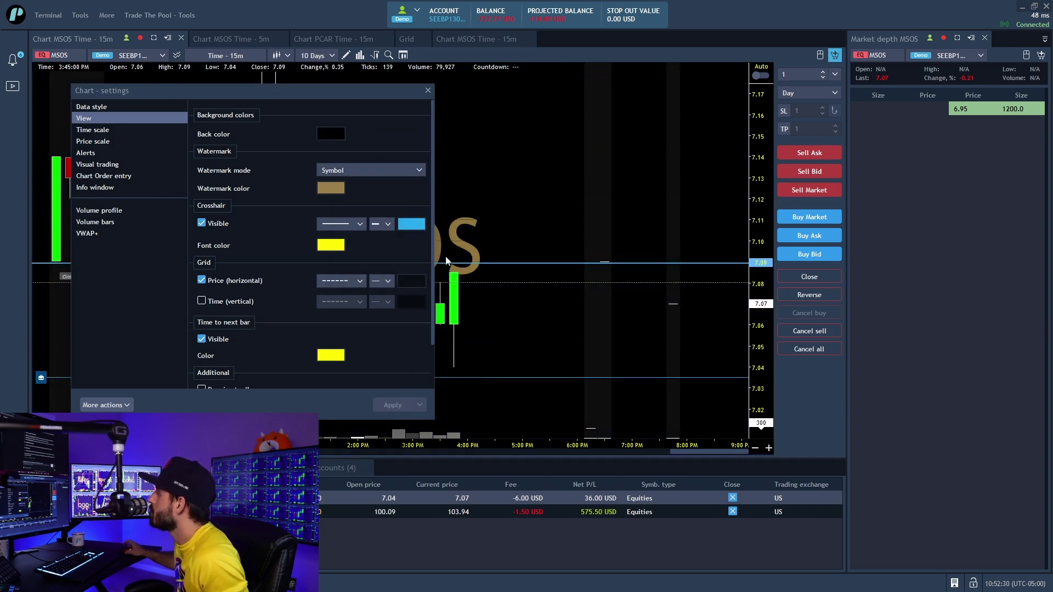
pyautogui.click(331, 134)
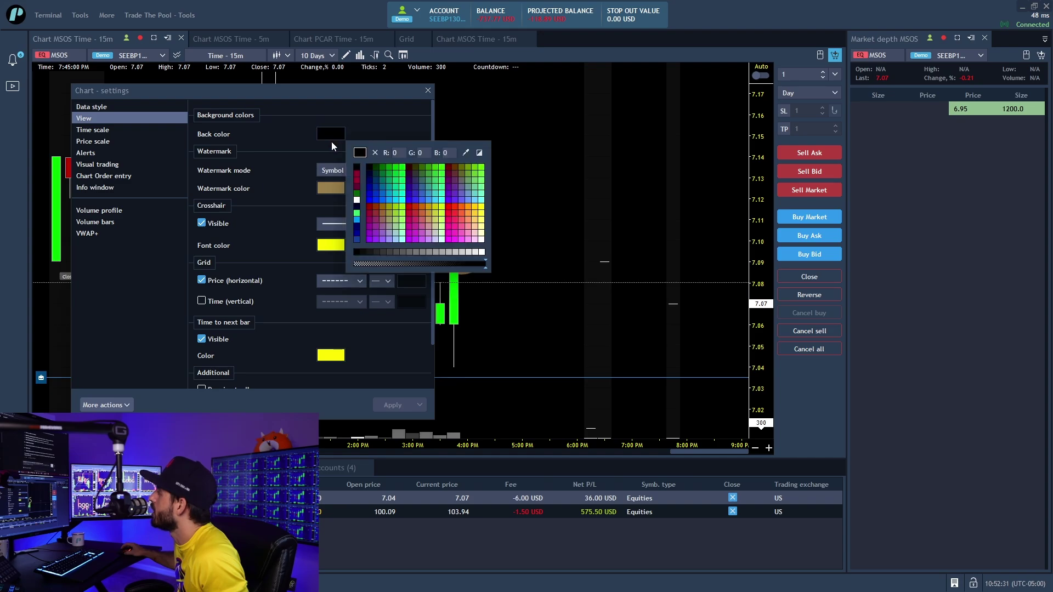
pyautogui.click(373, 175)
pyautogui.click(396, 404)
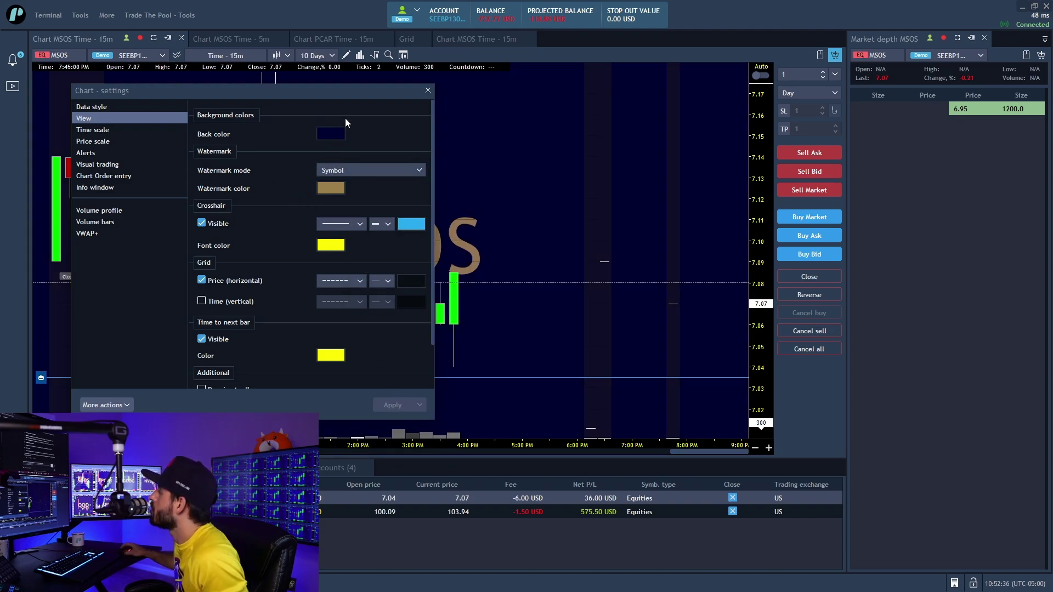
# Step: Set the chart's watermark mode to Symbol + Description and apply the change
pyautogui.moveTo(337, 90); pyautogui.dragTo(301, 140)
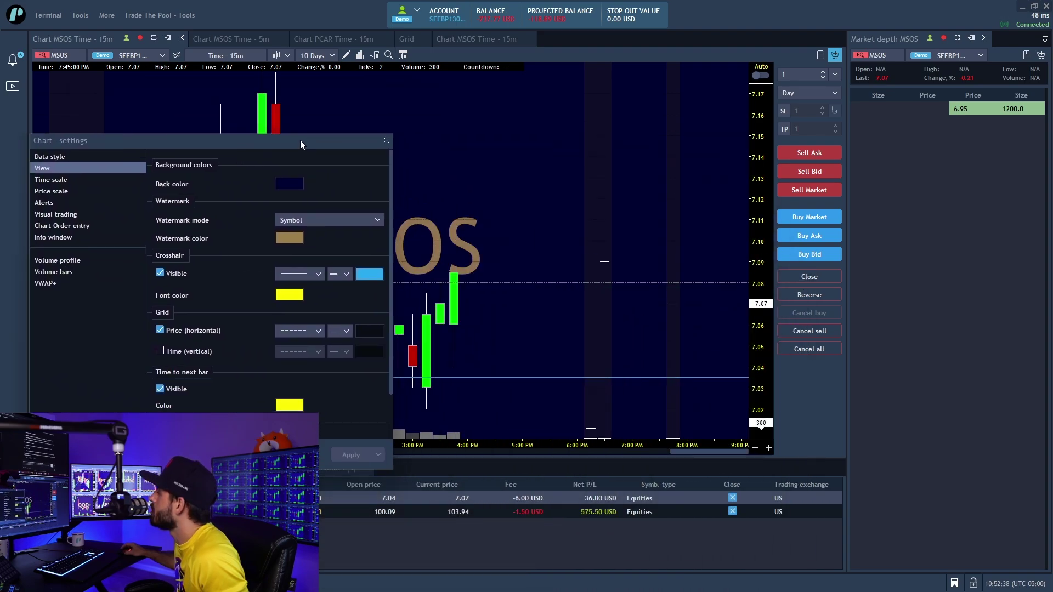
pyautogui.click(291, 223)
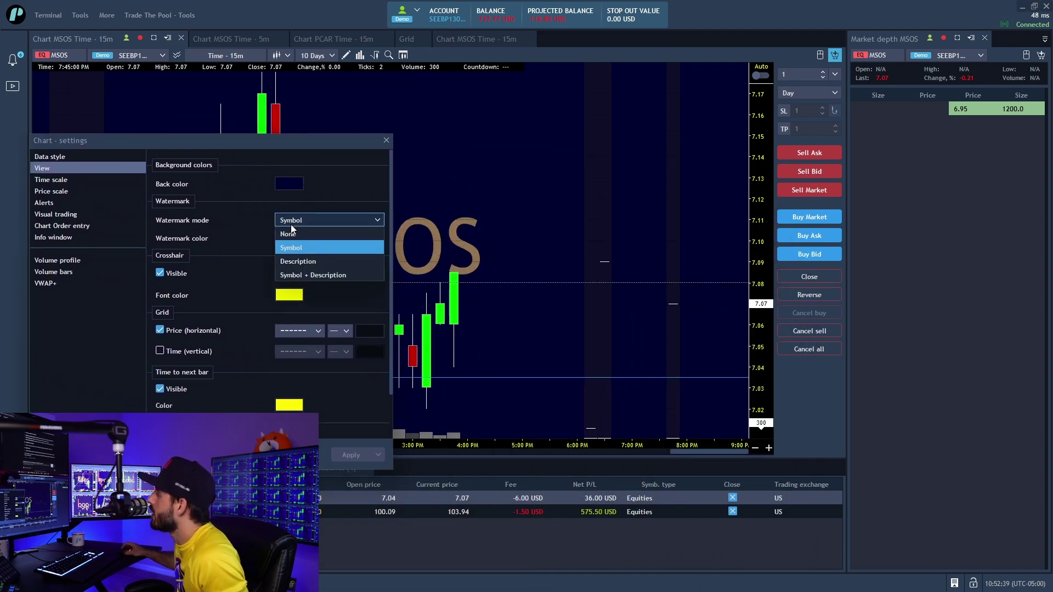
pyautogui.click(310, 276)
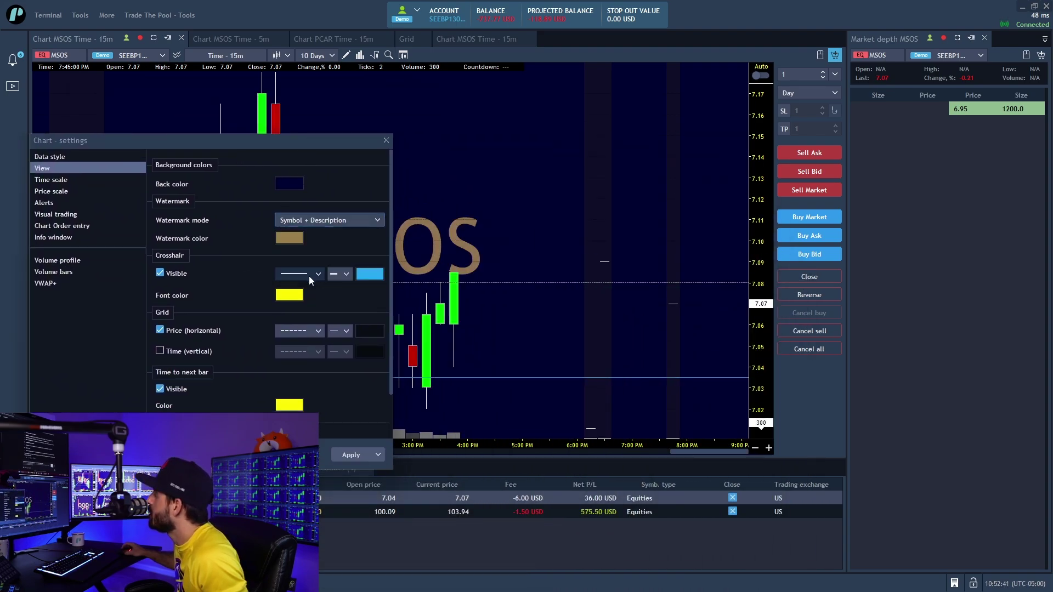
pyautogui.click(353, 454)
# Step: Browse the color choices for the chart's watermark and leave its color as it is
pyautogui.moveTo(297, 145); pyautogui.dragTo(341, 107)
pyautogui.click(331, 202)
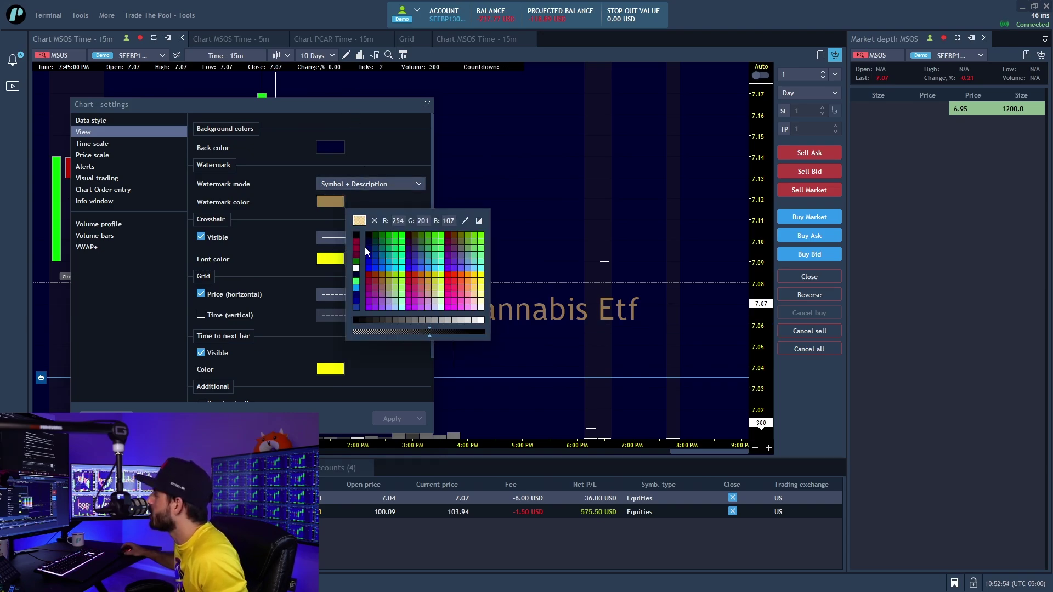
pyautogui.click(442, 296)
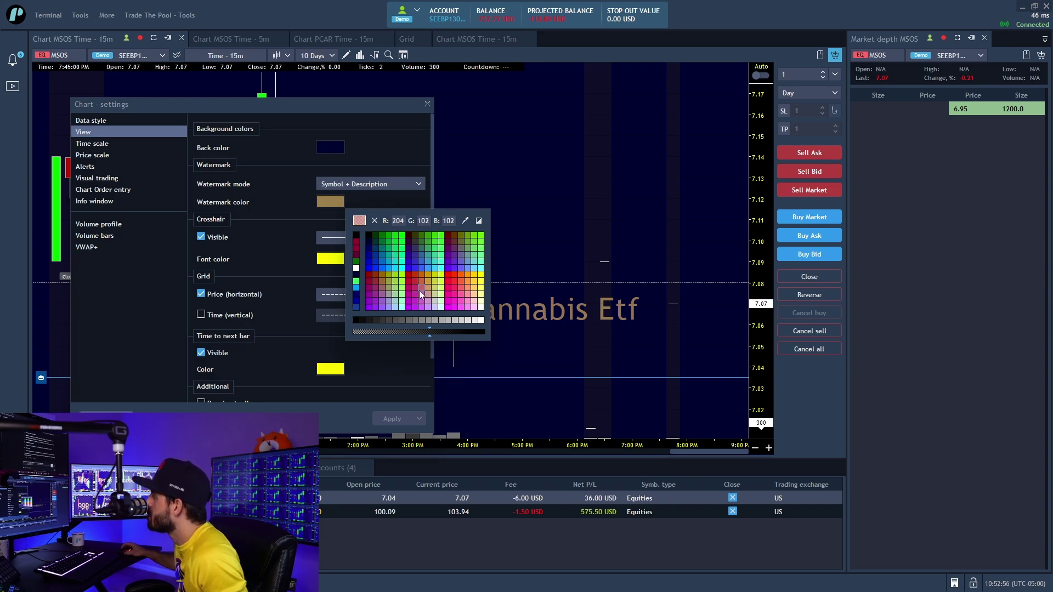
pyautogui.click(369, 260)
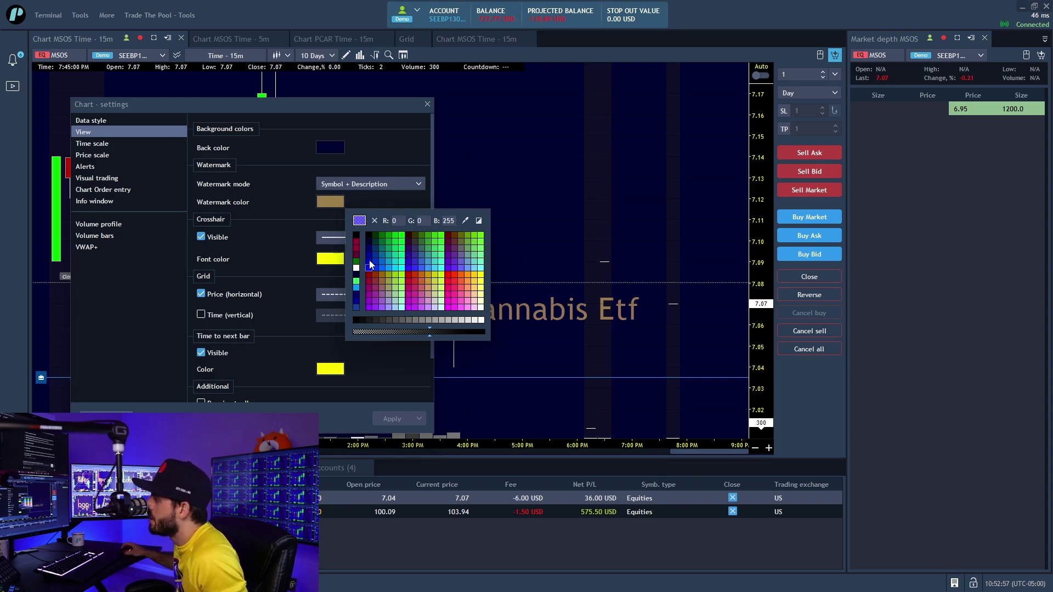
pyautogui.click(389, 204)
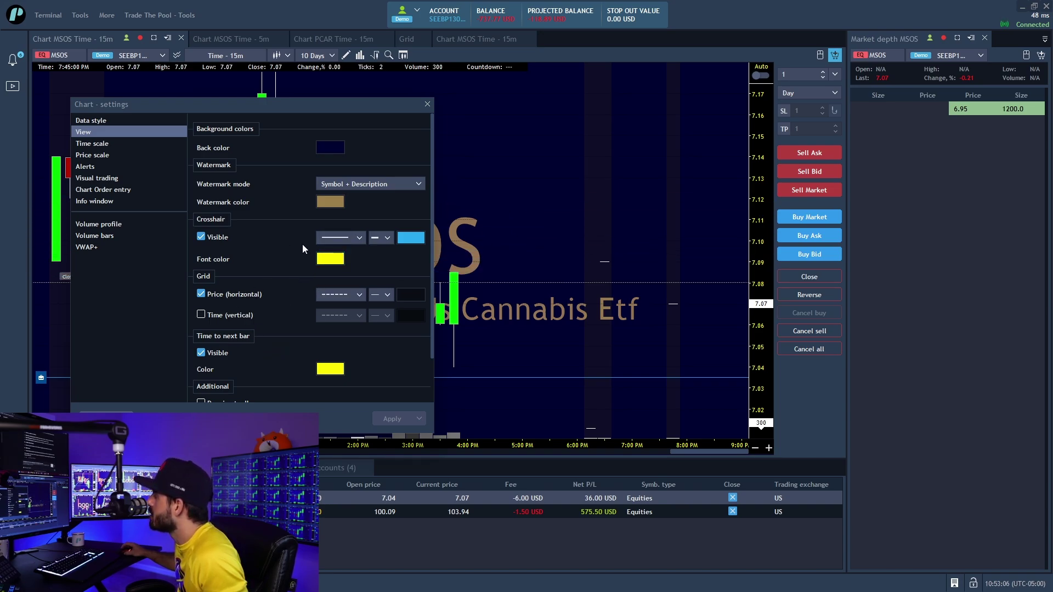
# Step: Examine the crosshair, grid, time to next bar and additional options in the view settings
pyautogui.moveTo(295, 103); pyautogui.dragTo(318, 65)
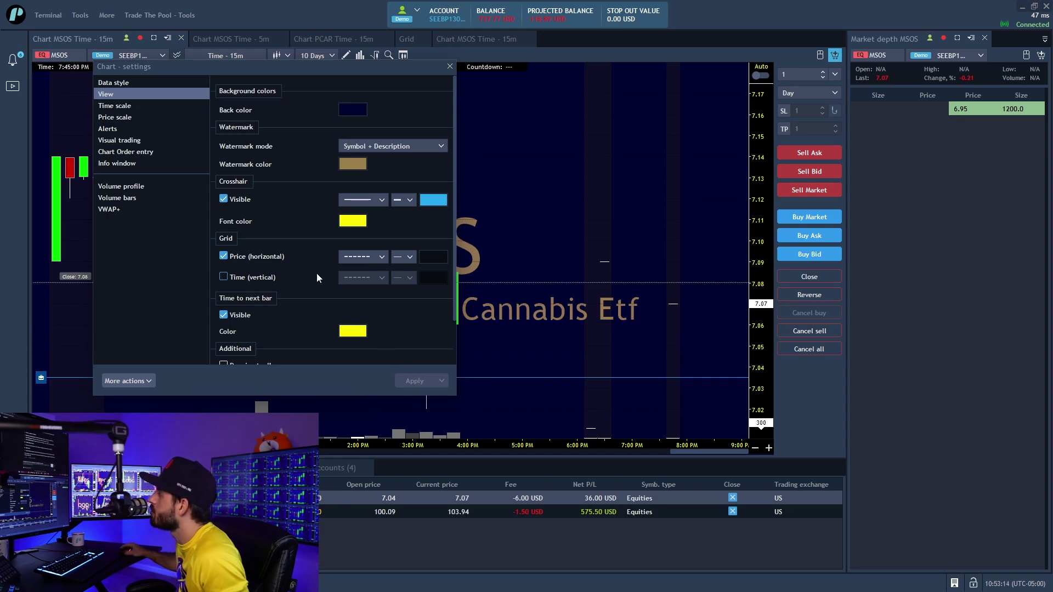
pyautogui.scroll(-2, 317, 278)
pyautogui.scroll(2, 318, 236)
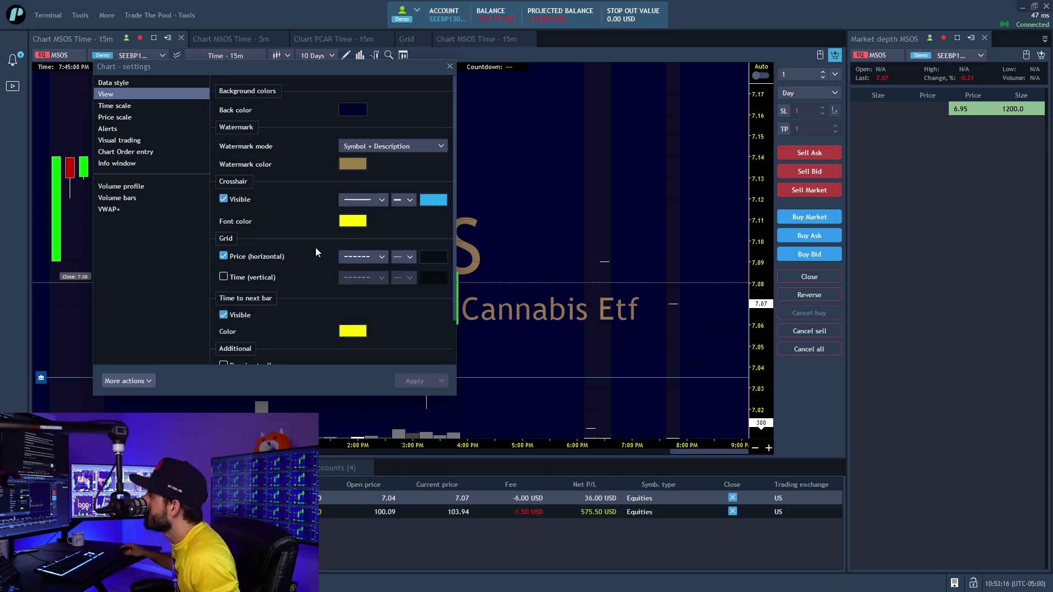
pyautogui.scroll(-2, 314, 248)
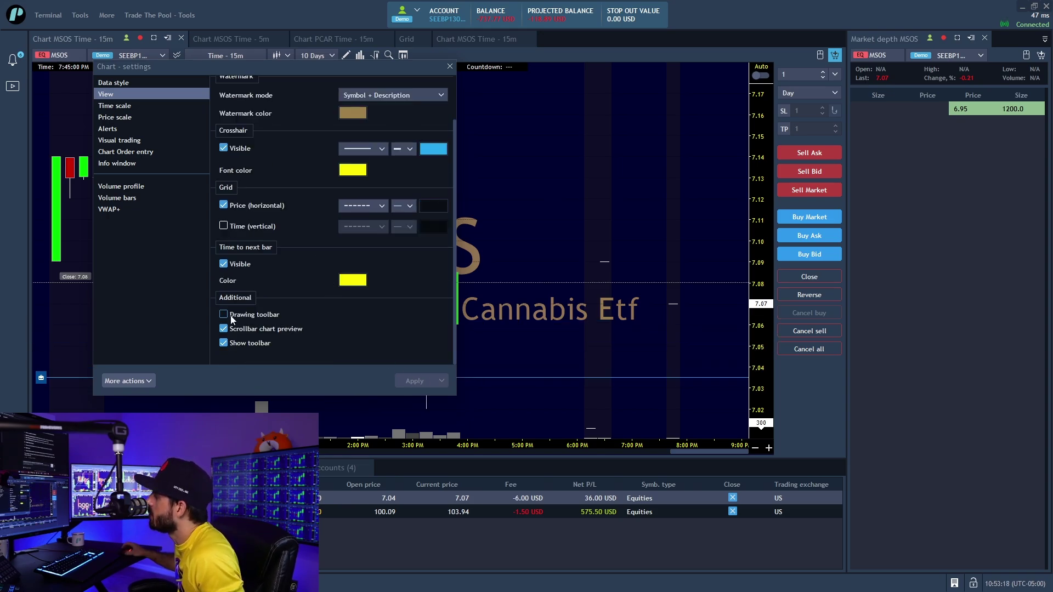
pyautogui.scroll(2, 309, 295)
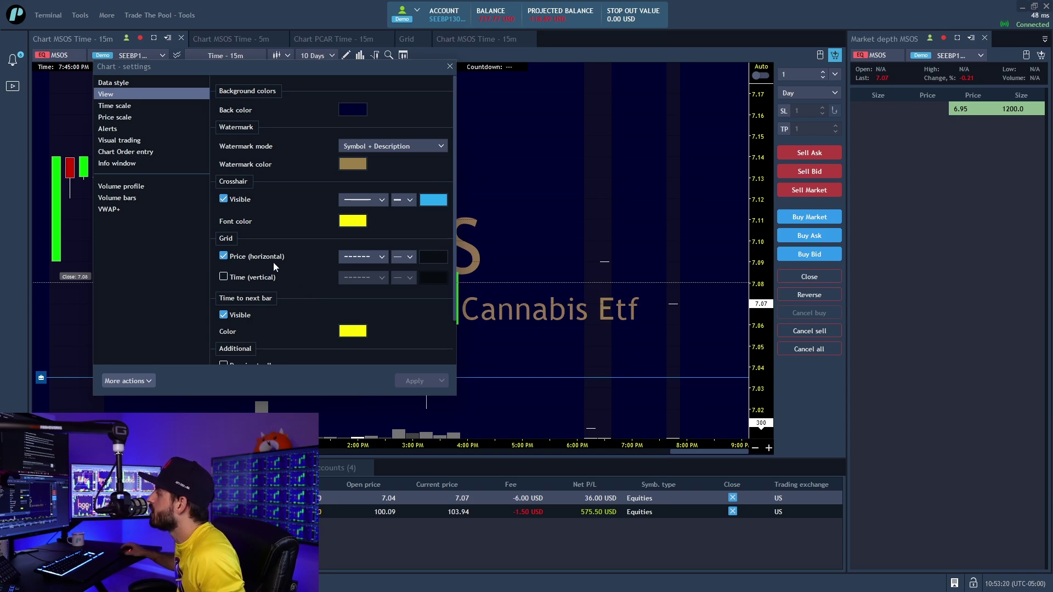
# Step: Turn the vertical time grid on and back off, applying each change to the chart
pyautogui.click(224, 277)
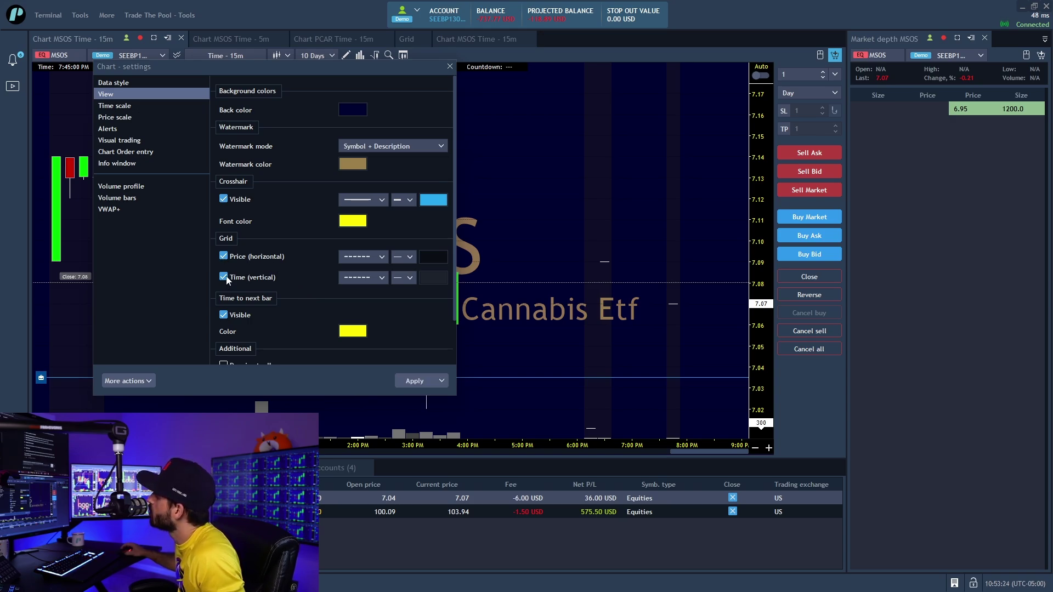
pyautogui.click(414, 383)
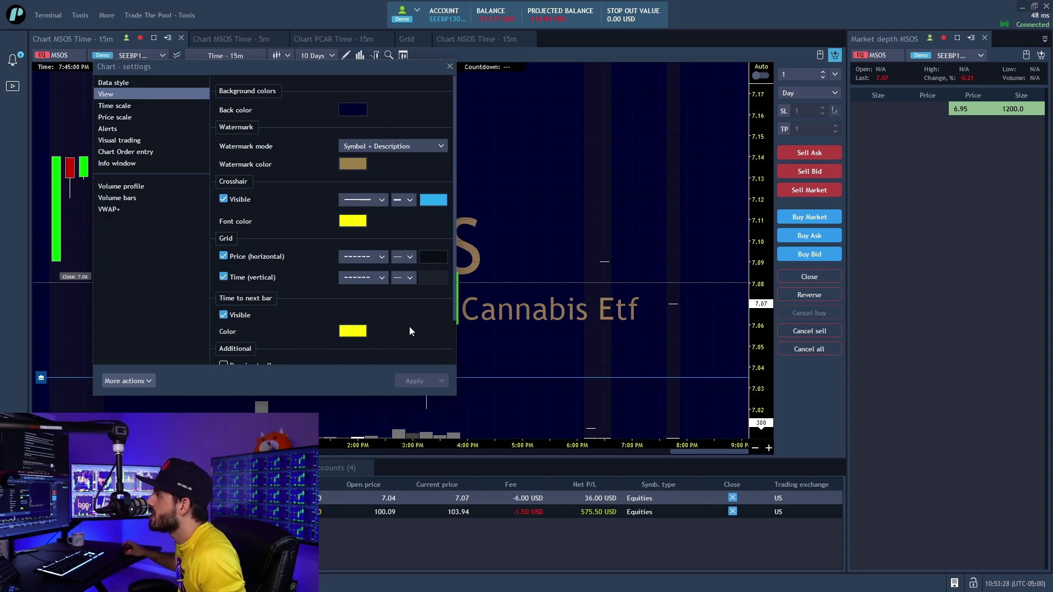
pyautogui.click(224, 277)
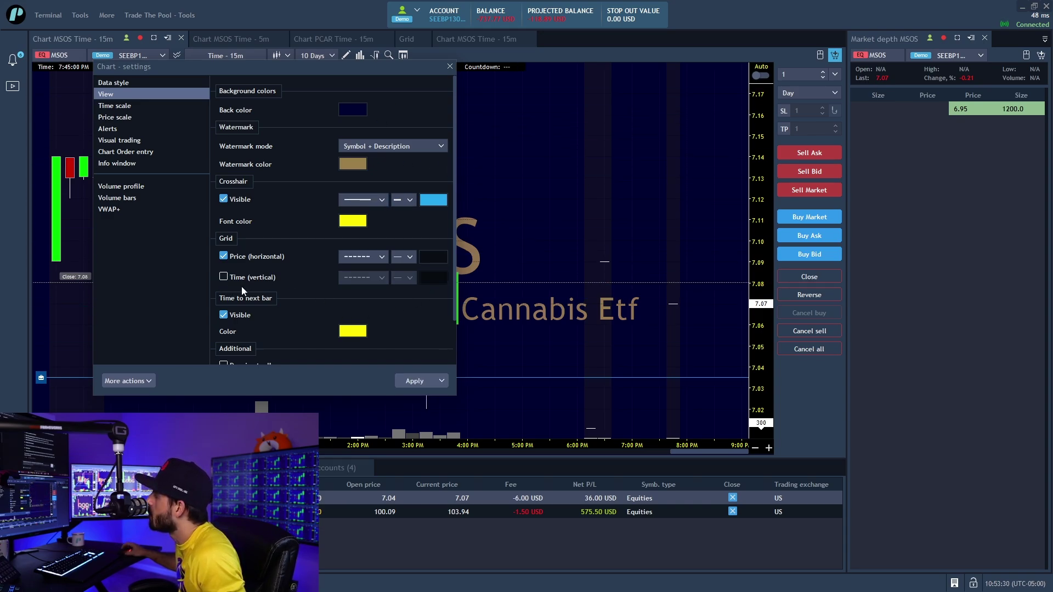
pyautogui.click(418, 383)
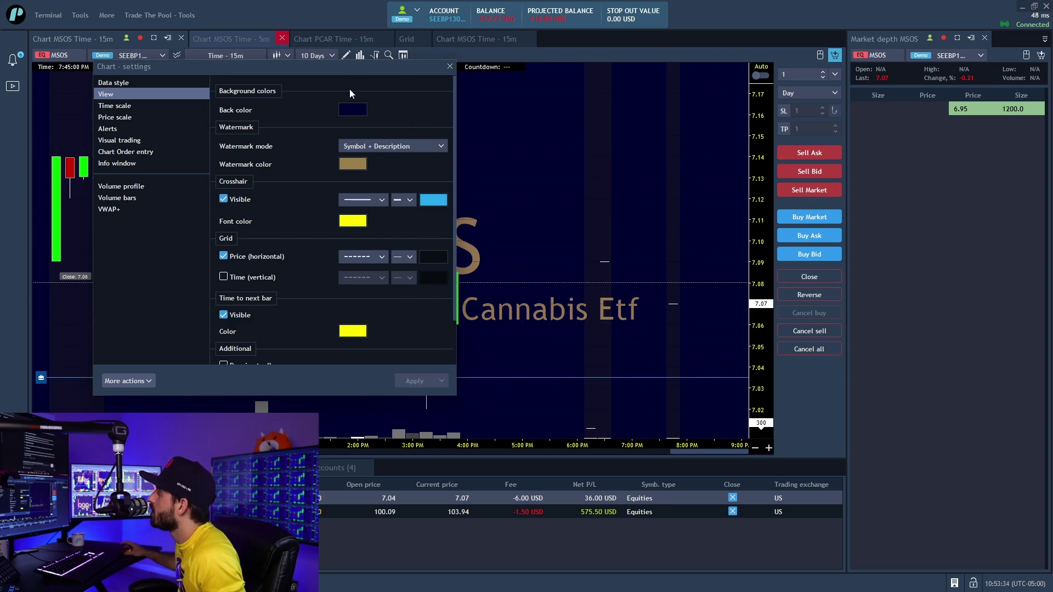
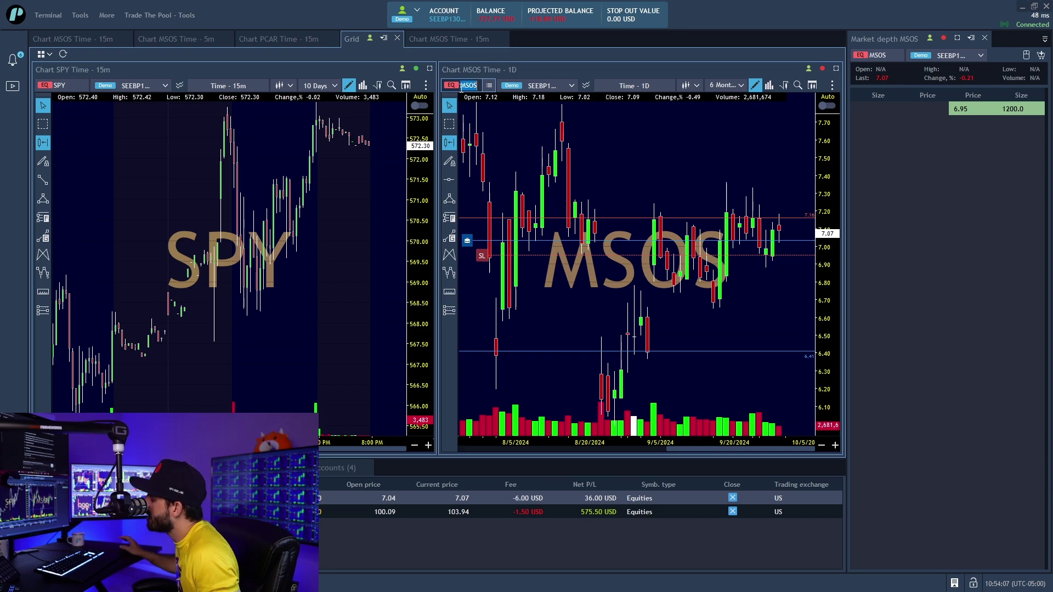
# Step: Change the symbol of the grid's daily MSOS chart to SPY and enlarge its recent candles
pyautogui.write('SPY')
pyautogui.press('Return')
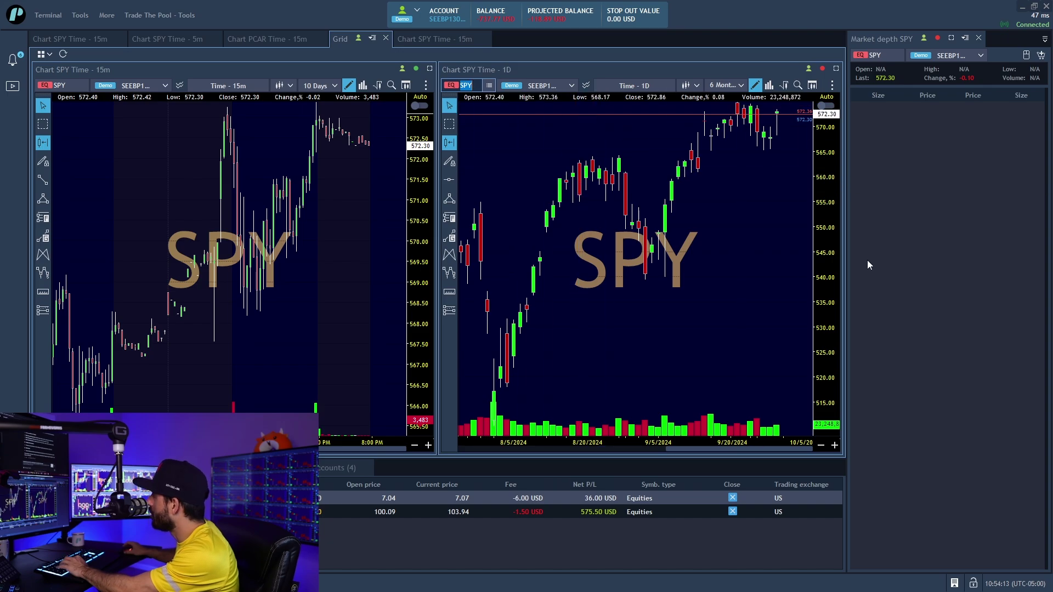
pyautogui.click(834, 445)
pyautogui.click(834, 445)
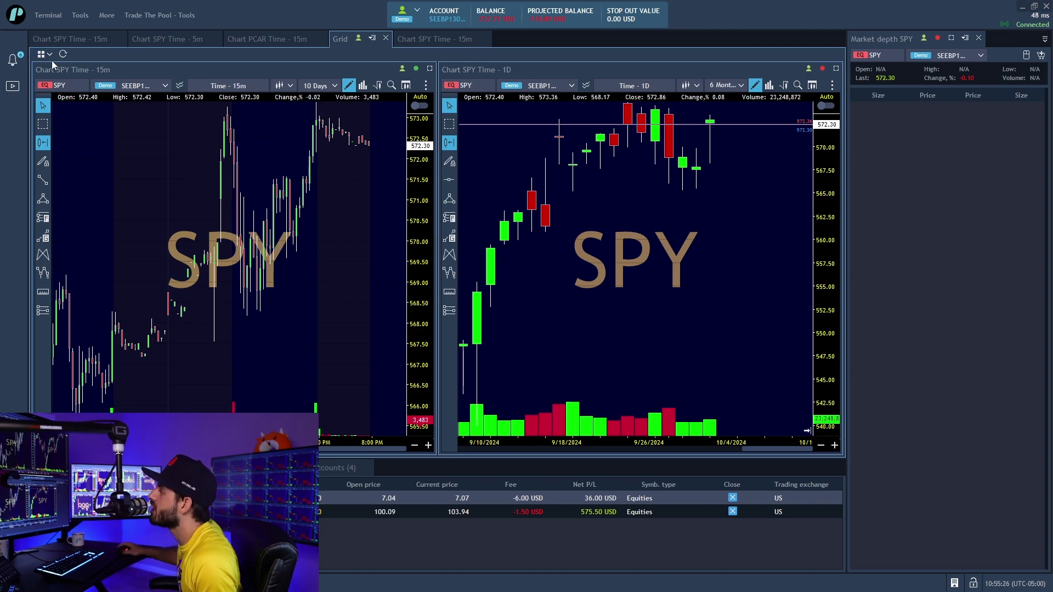
# Step: Expand the grid layout to three side-by-side panels and check the layout choices again
pyautogui.click(48, 55)
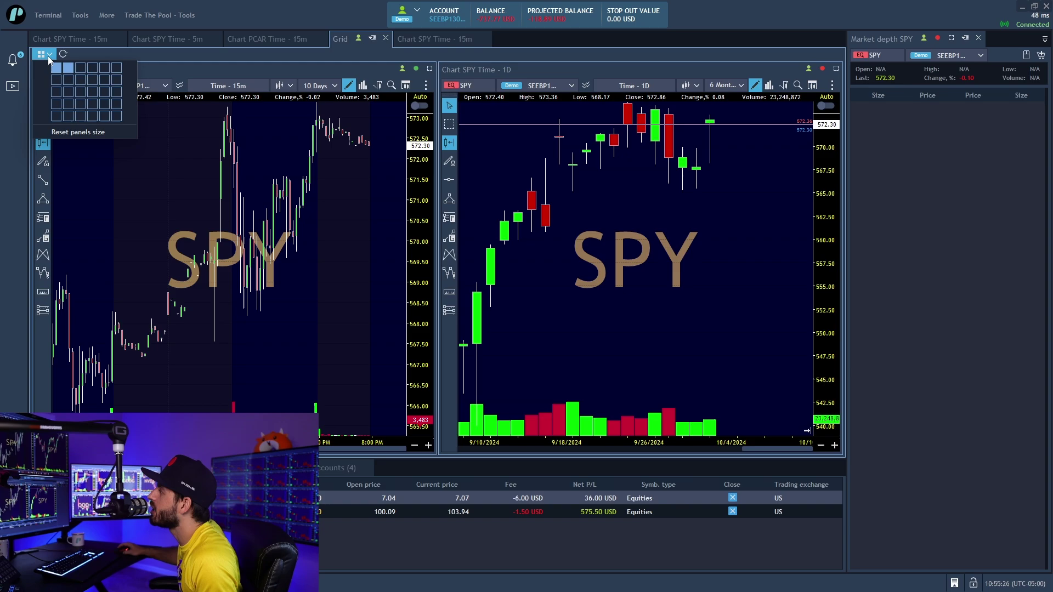
pyautogui.click(80, 67)
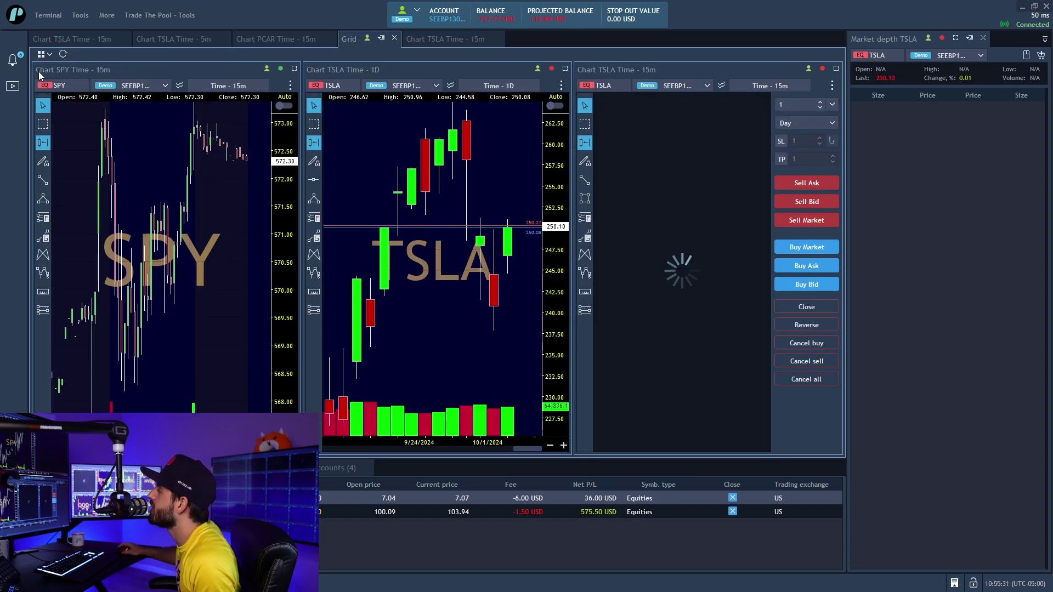
pyautogui.click(49, 55)
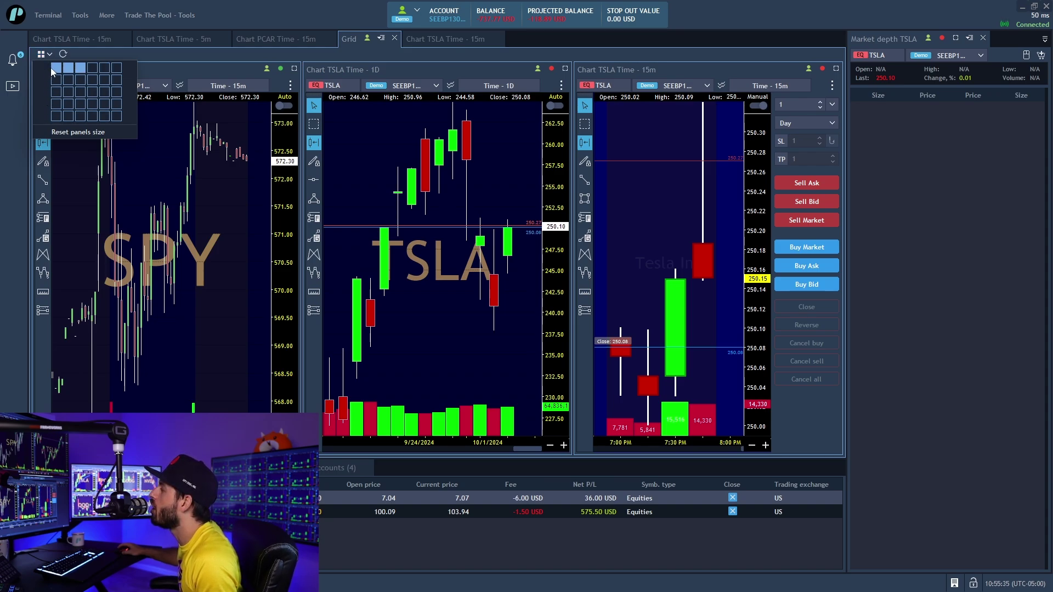
pyautogui.click(88, 55)
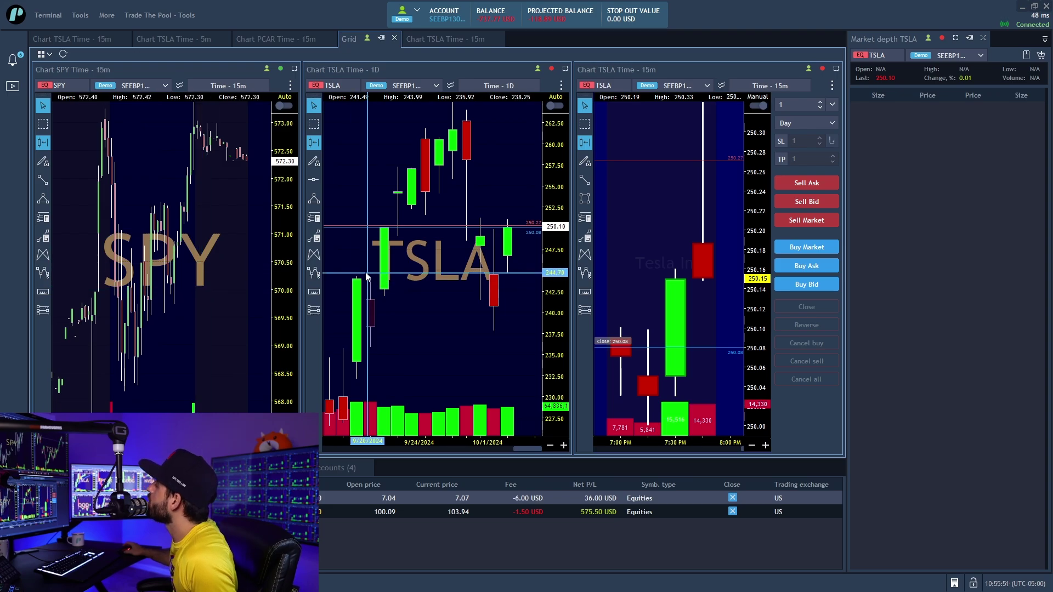
# Step: Open the settings of the 5-minute TSLA chart and examine the data style, view and time scale options
pyautogui.click(216, 39)
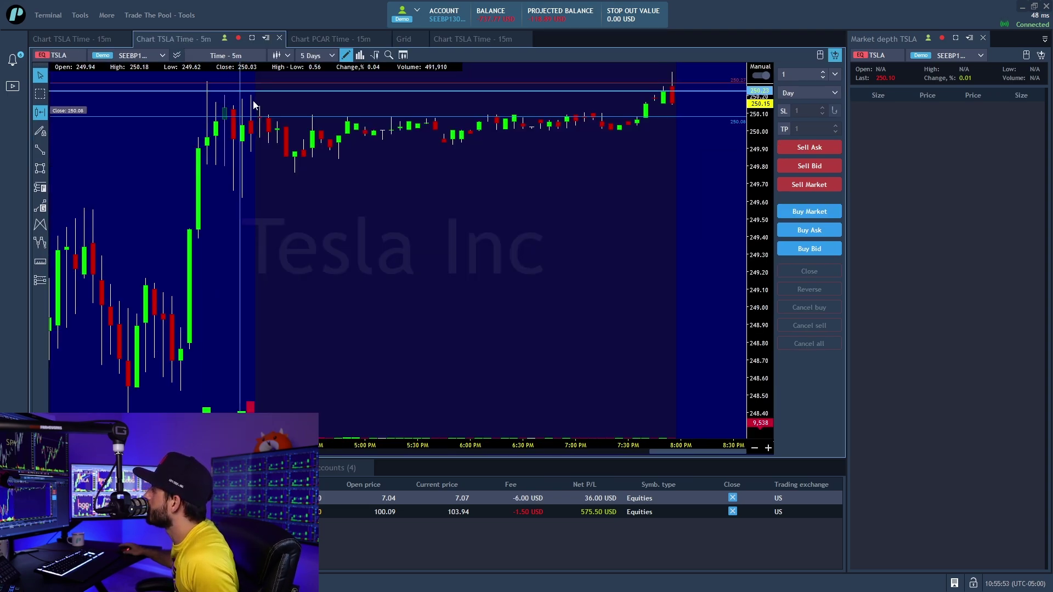
pyautogui.rightClick(388, 276)
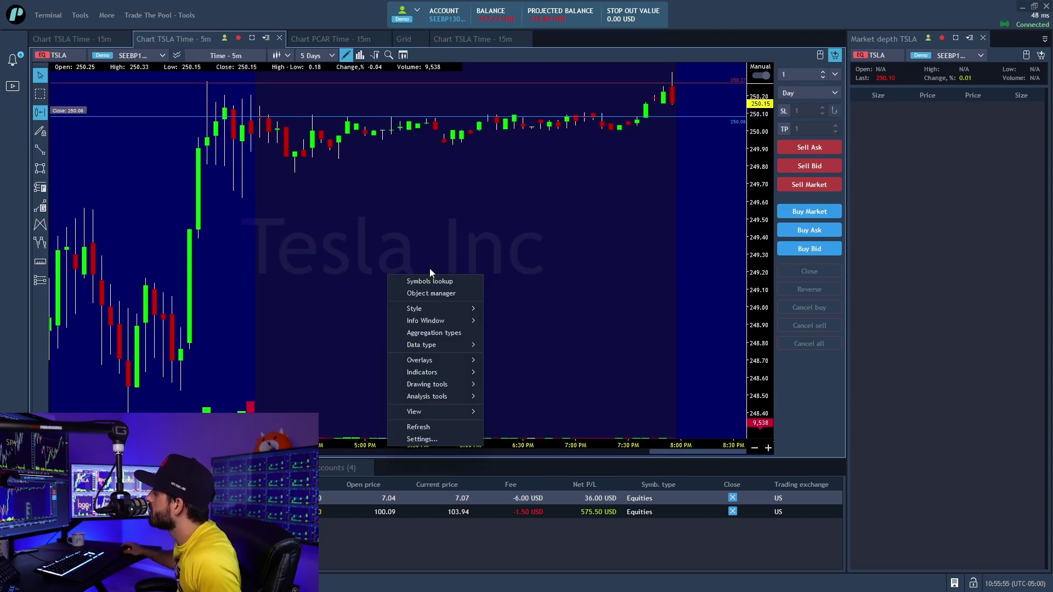
pyautogui.click(440, 439)
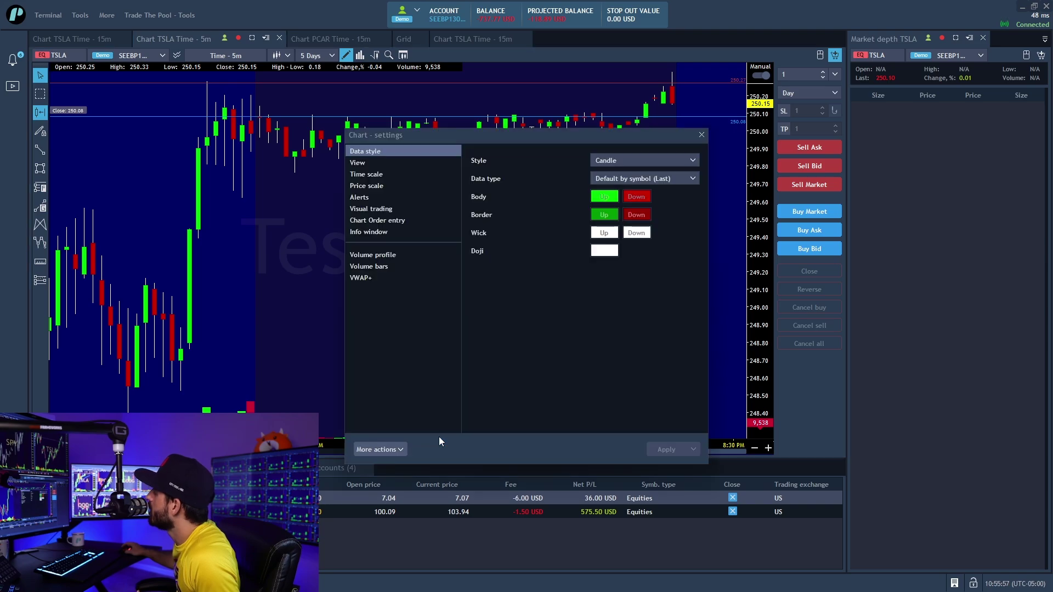
pyautogui.click(371, 163)
pyautogui.click(378, 157)
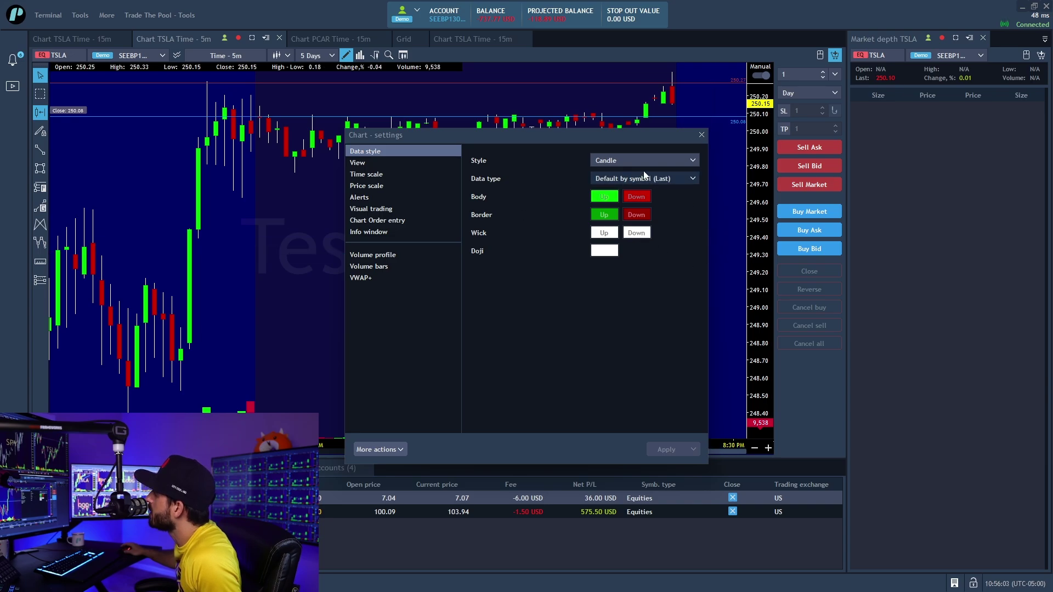
pyautogui.click(388, 174)
pyautogui.click(387, 163)
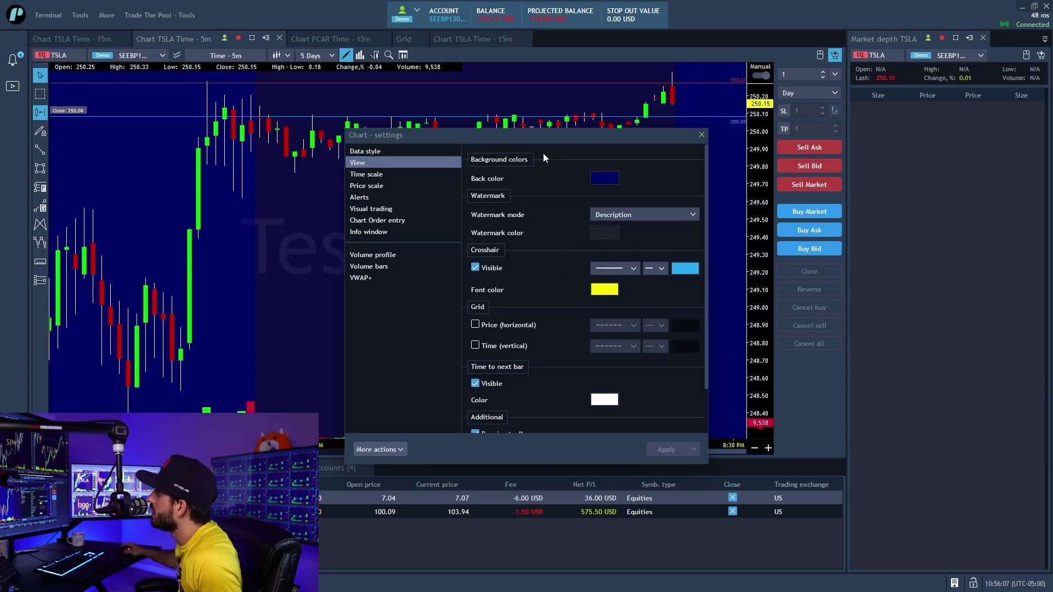
pyautogui.click(361, 174)
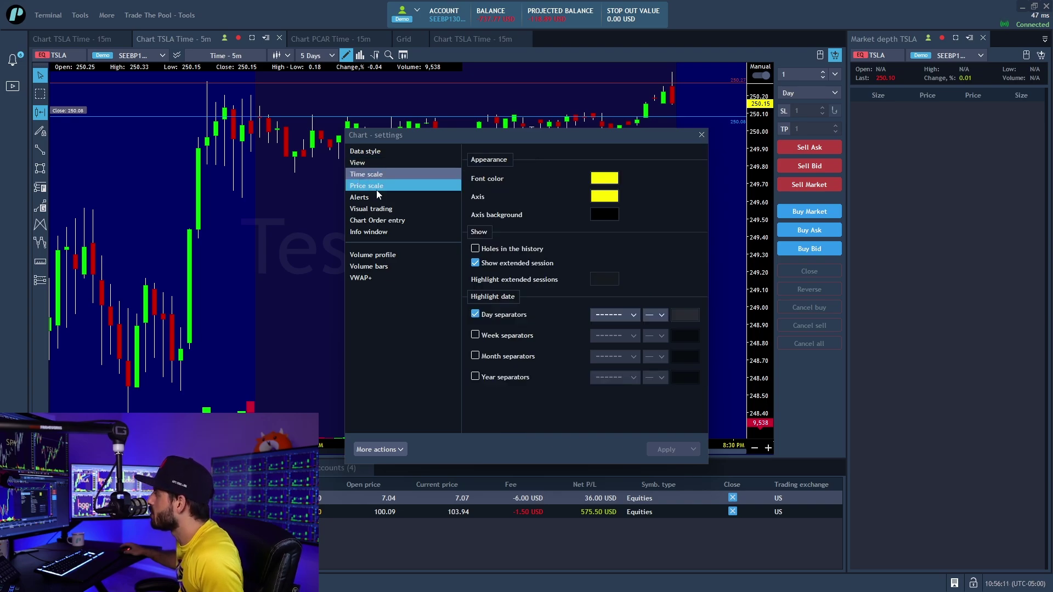
# Step: Examine the price scale options and spread type choices, keep Line with price, and close the chart settings
pyautogui.click(376, 190)
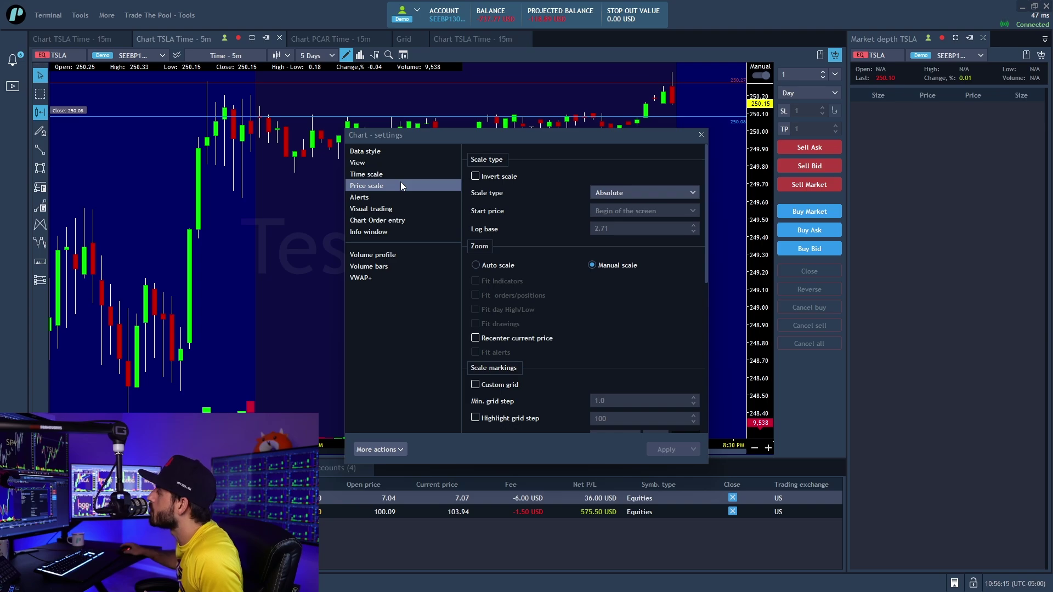
pyautogui.scroll(-1, 610, 302)
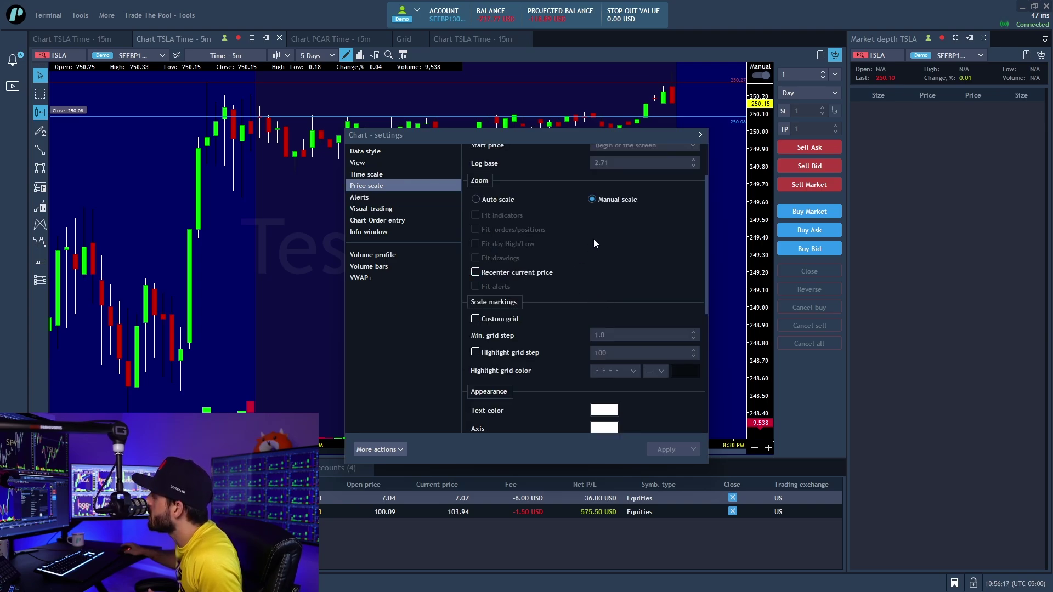
pyautogui.scroll(-2, 593, 238)
pyautogui.scroll(-2, 591, 245)
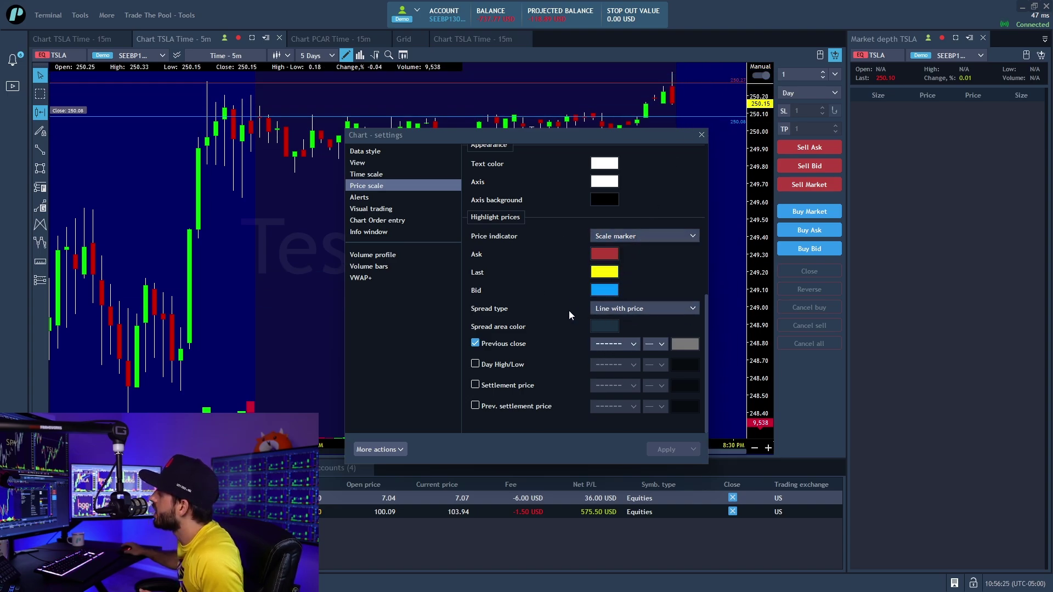
pyautogui.click(639, 312)
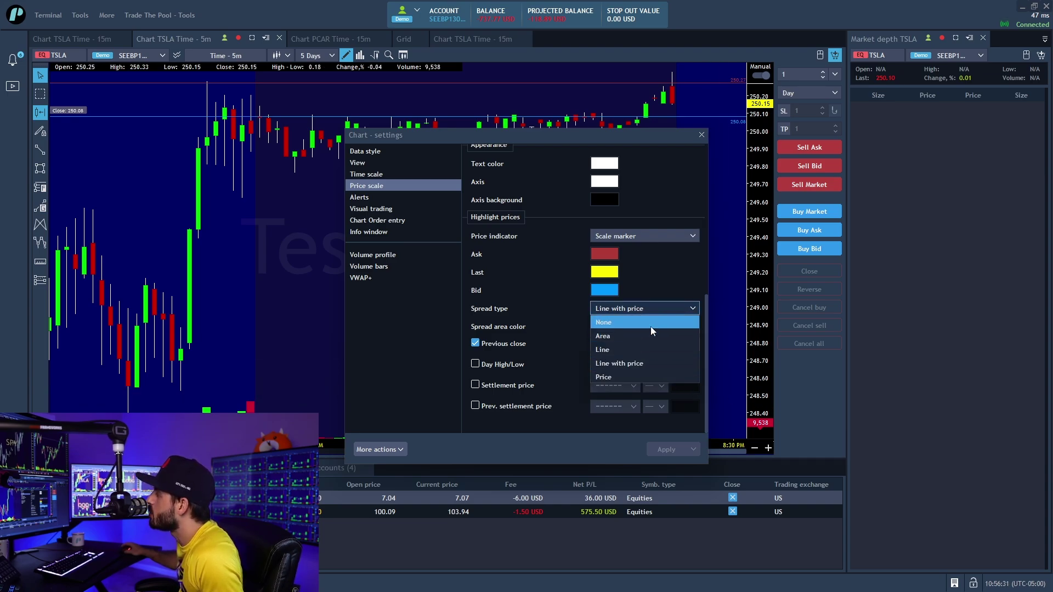
pyautogui.click(631, 363)
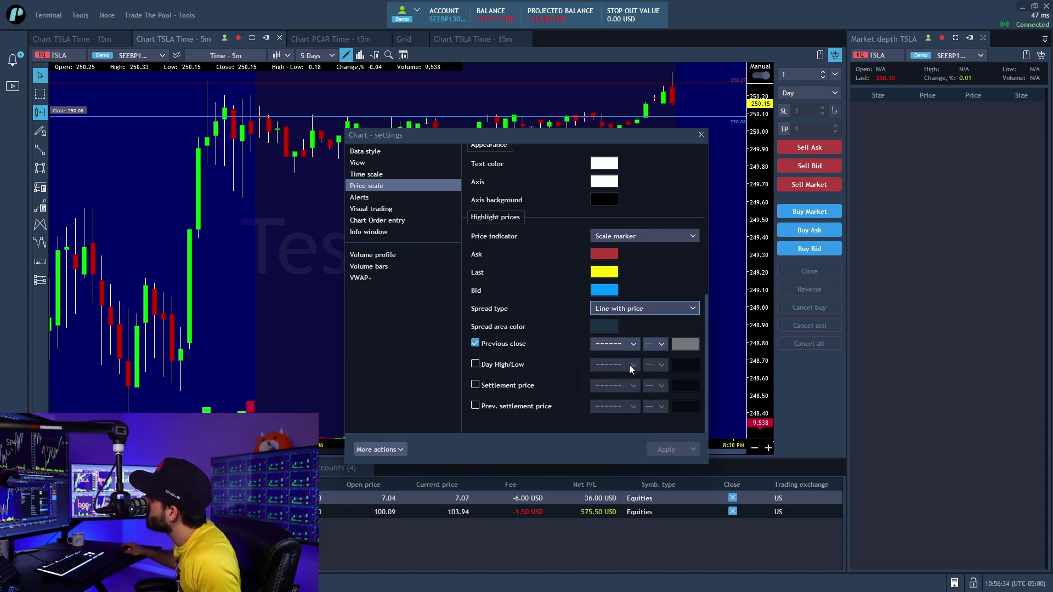
pyautogui.click(701, 135)
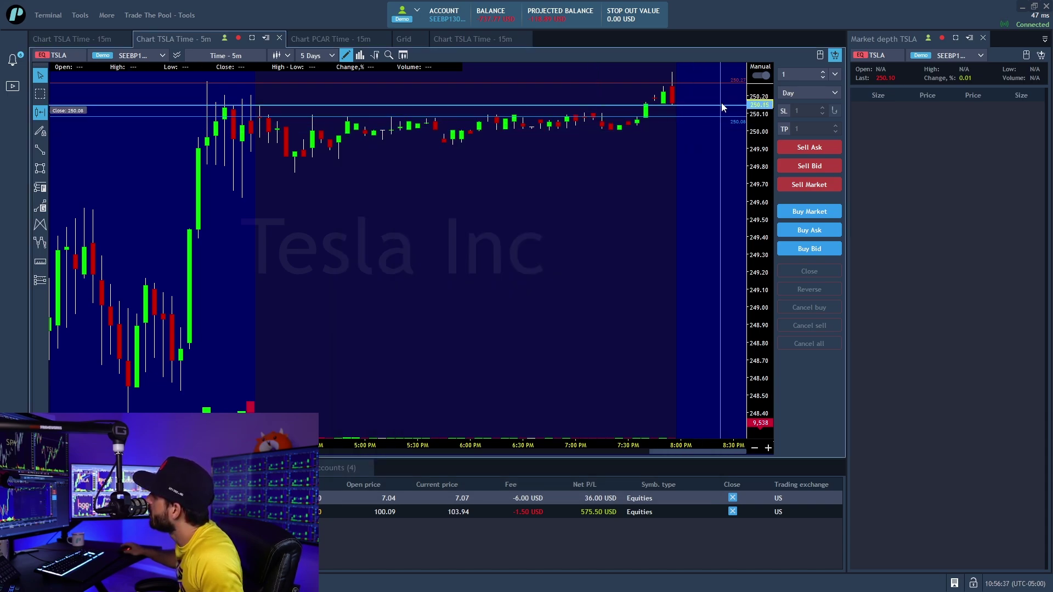
# Step: Link the order entry window to the Red group used by the TSLA chart and move the window off the chart
pyautogui.click(768, 448)
pyautogui.click(768, 448)
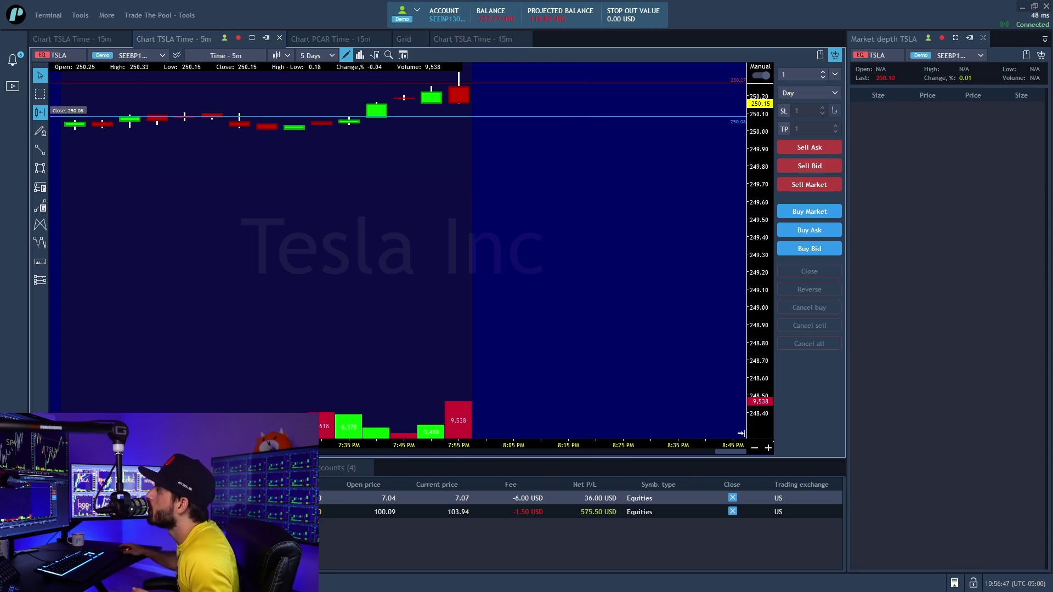
pyautogui.moveTo(441, 182); pyautogui.dragTo(489, 134)
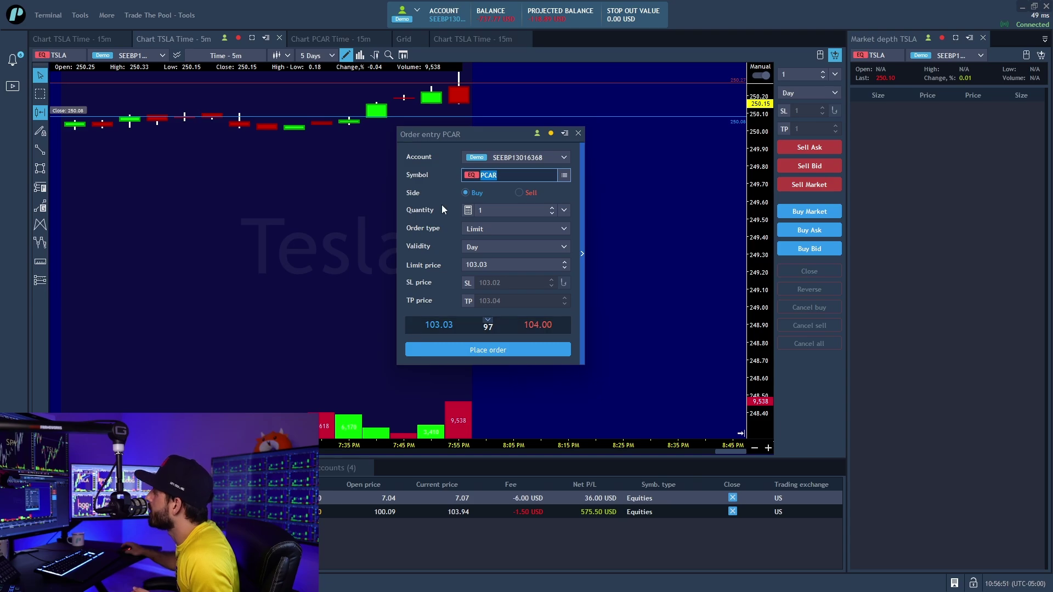
pyautogui.click(551, 135)
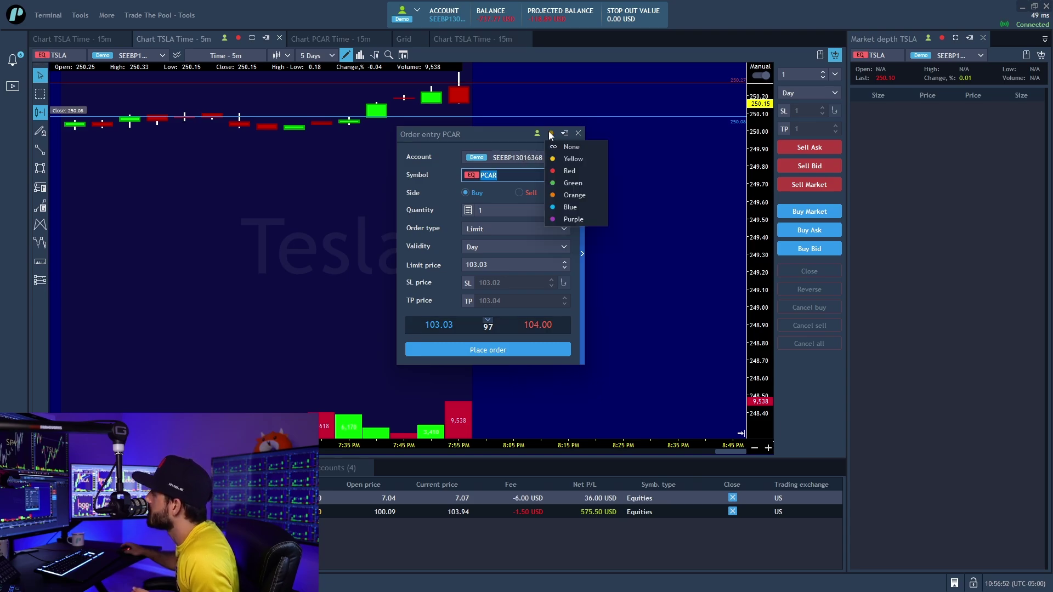
pyautogui.click(568, 169)
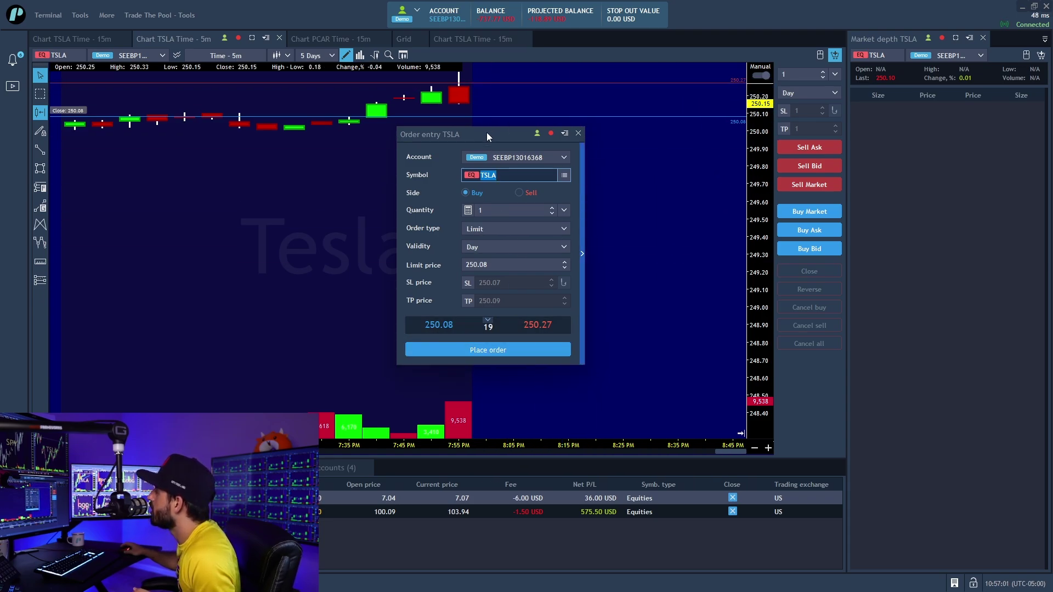
pyautogui.moveTo(486, 133); pyautogui.dragTo(1, 32)
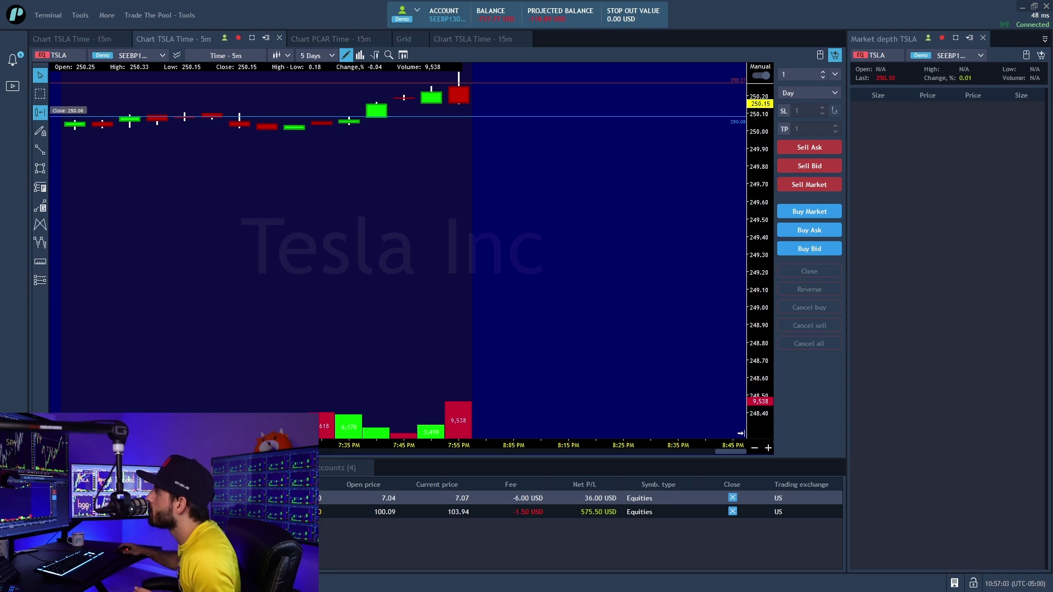